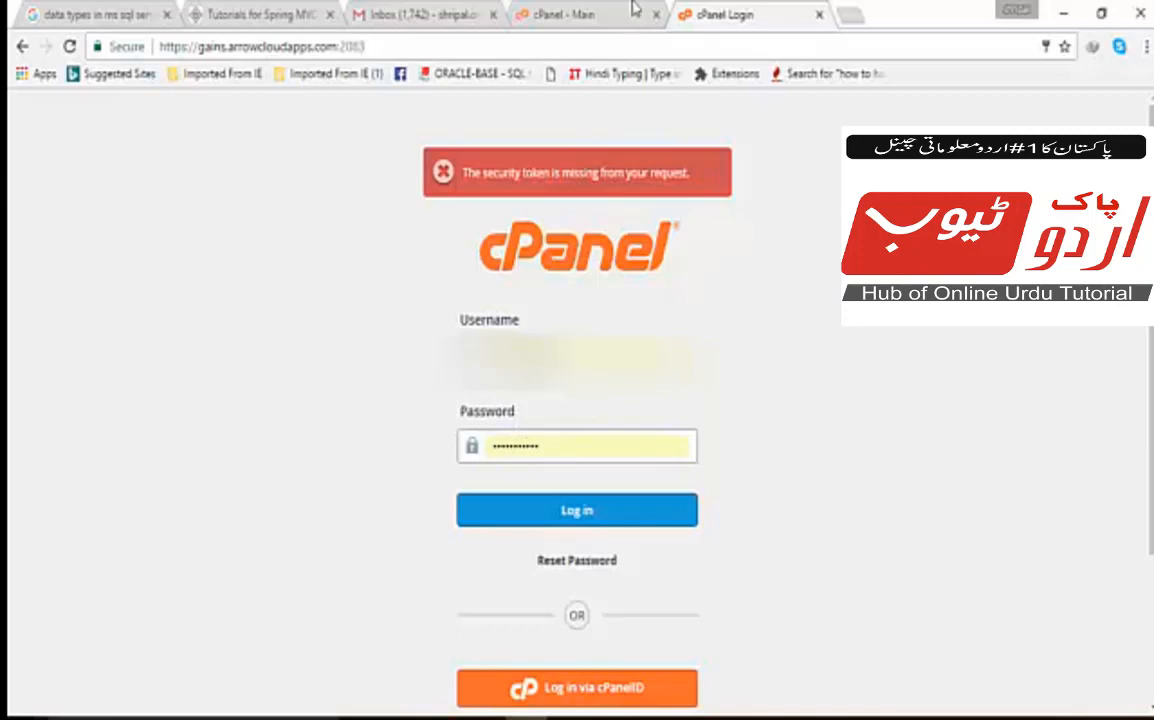
Go to the cPanel dashboard and bring Softaculous Apps Installer's WordPress script into view.
left_click(583, 16)
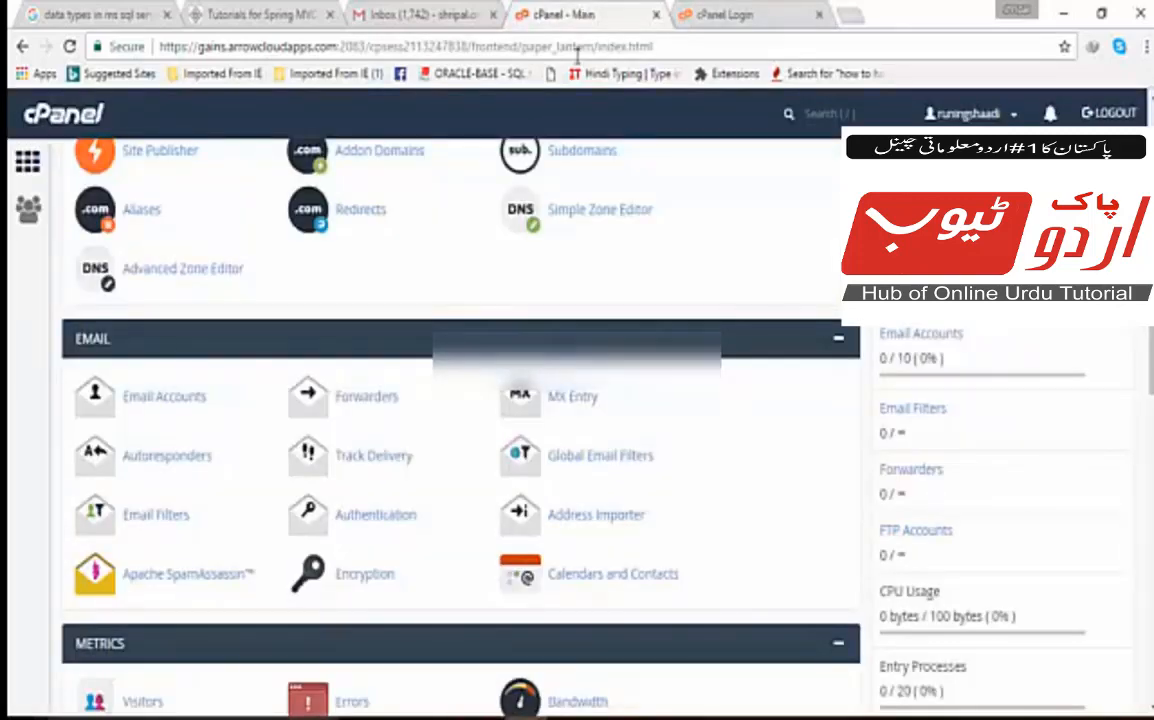
scroll(683, 289, "up", 3)
scroll(683, 289, "up", 3)
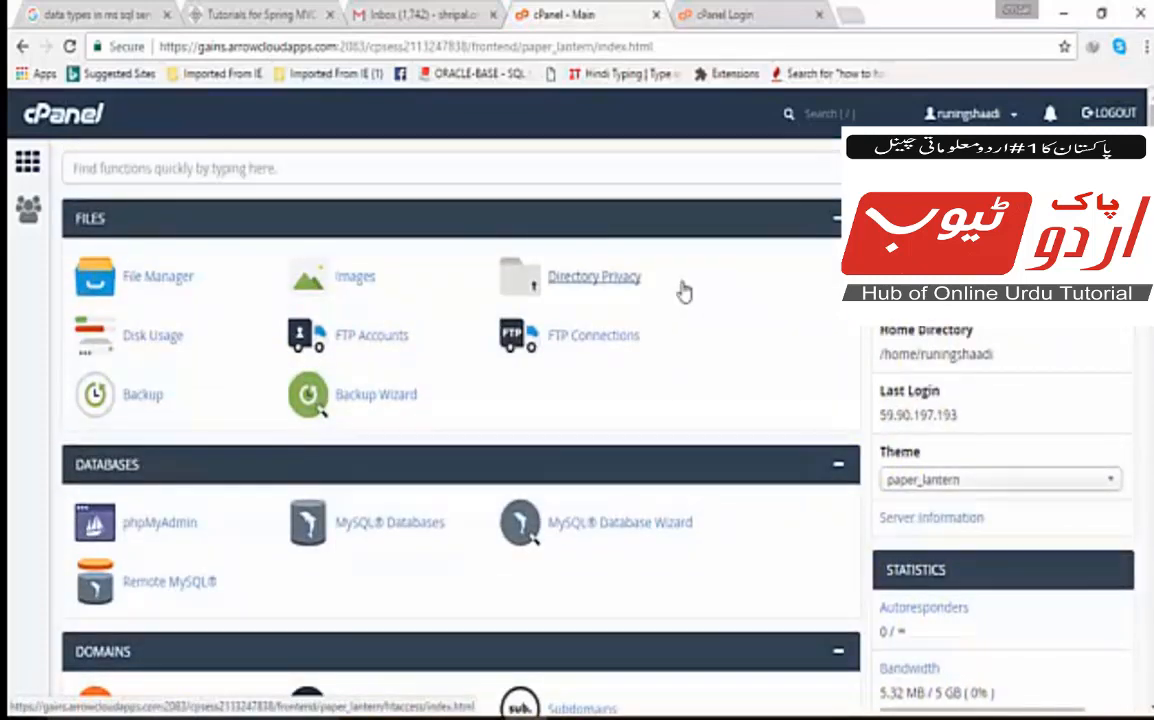
scroll(683, 290, "down", 10)
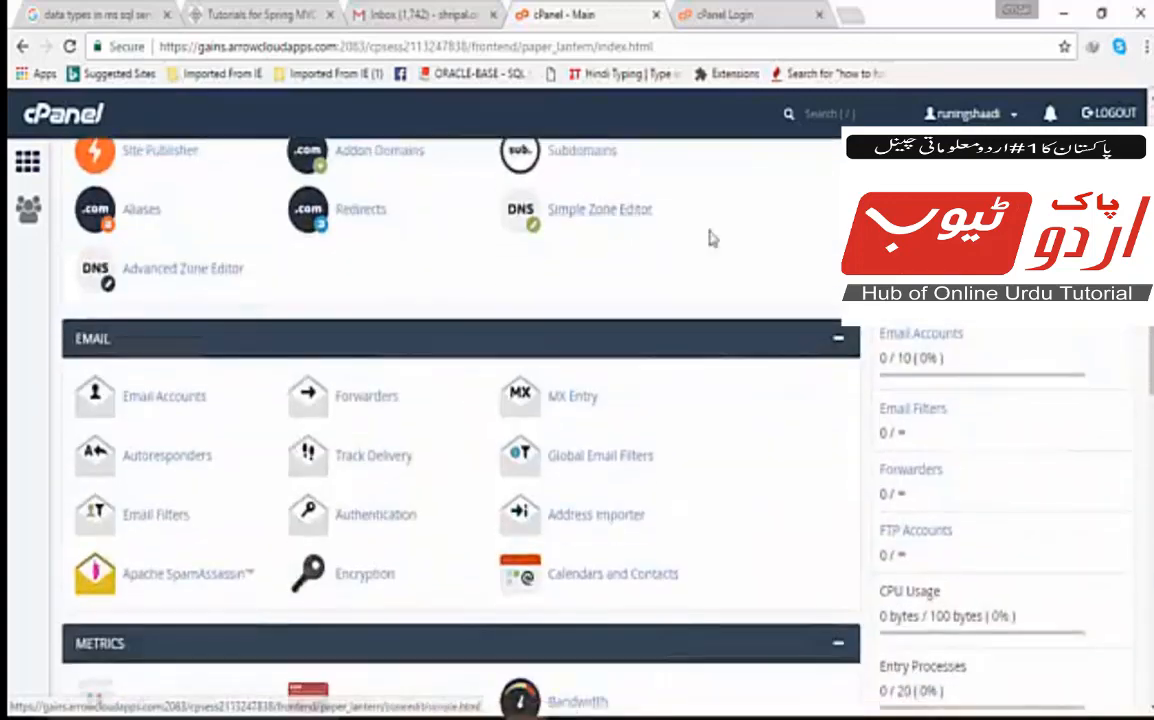
scroll(711, 238, "down", 6)
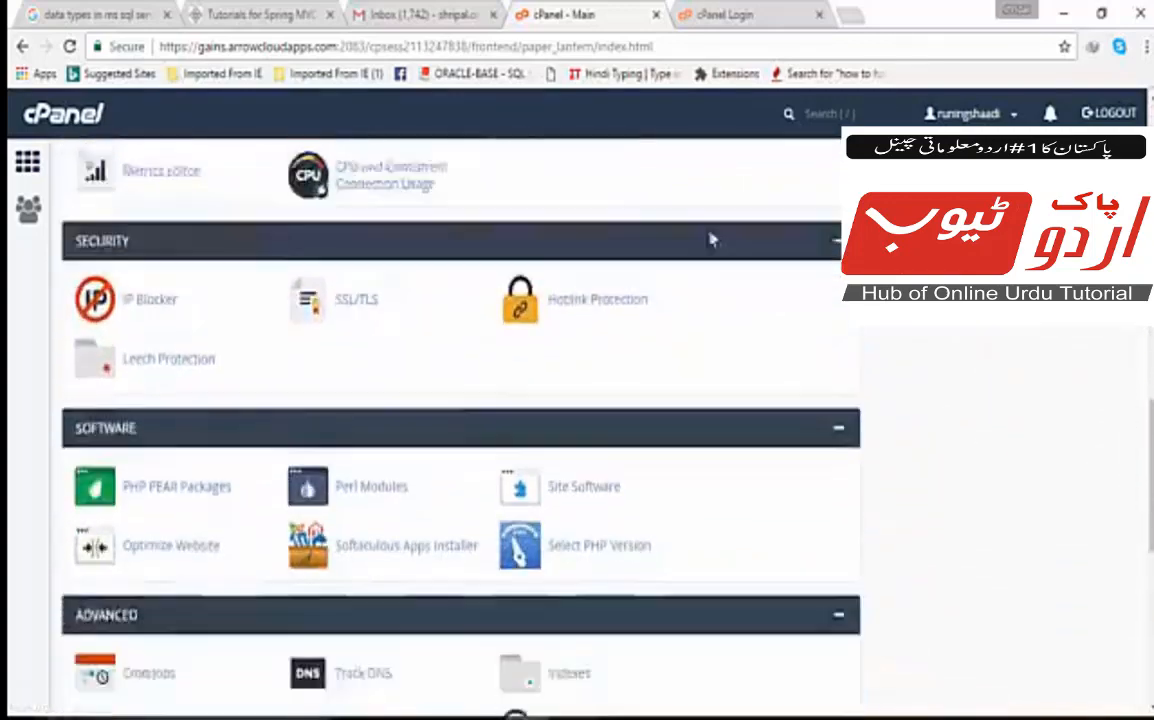
scroll(711, 225, "down", 3)
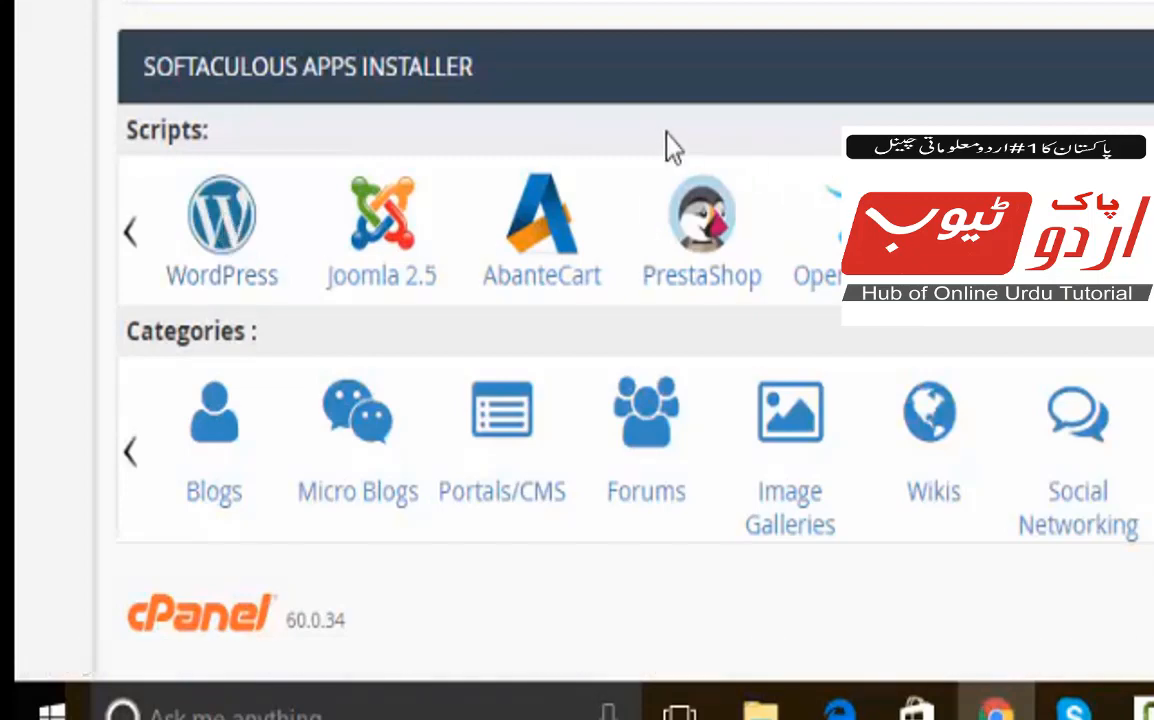
Open the WordPress 4.7.1 overview in Softaculous and request its Install Now form.
left_click(224, 225)
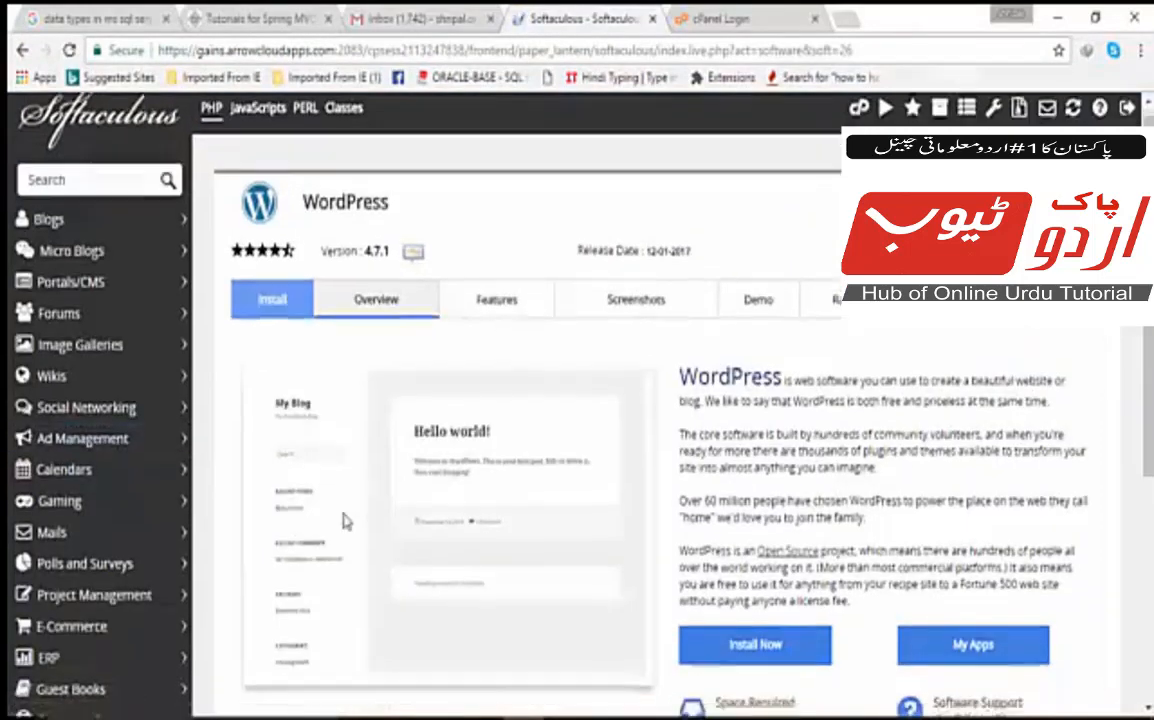
key("ctrl+plus")
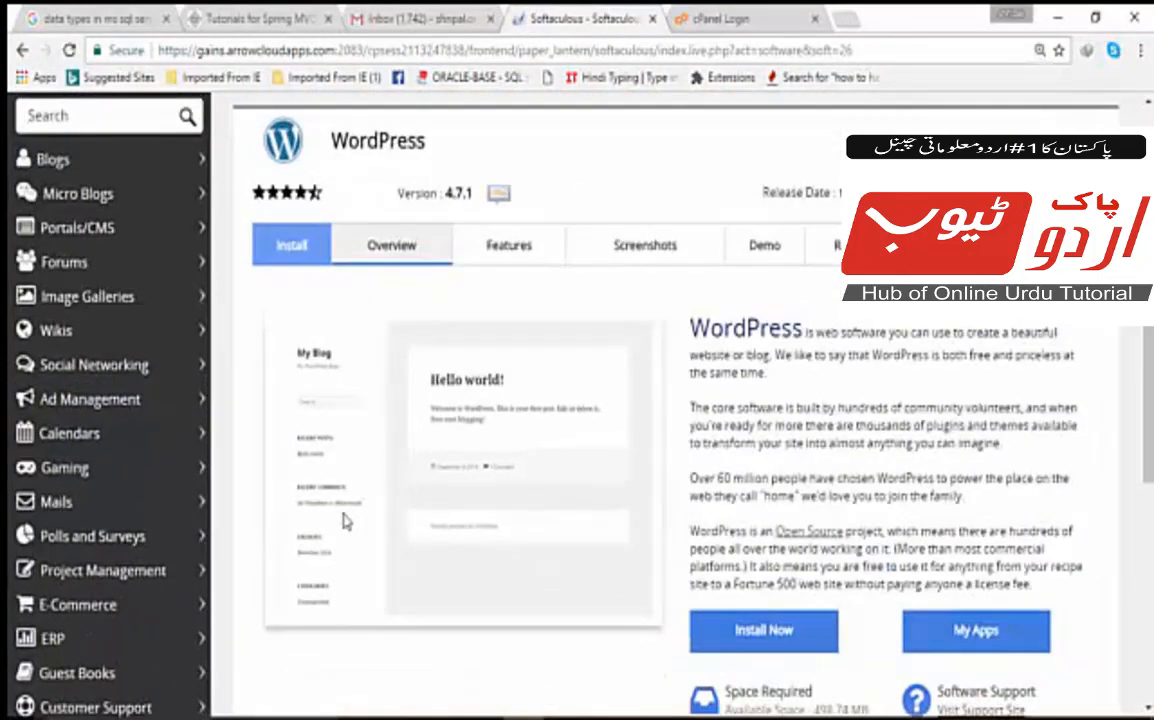
key("ctrl+minus")
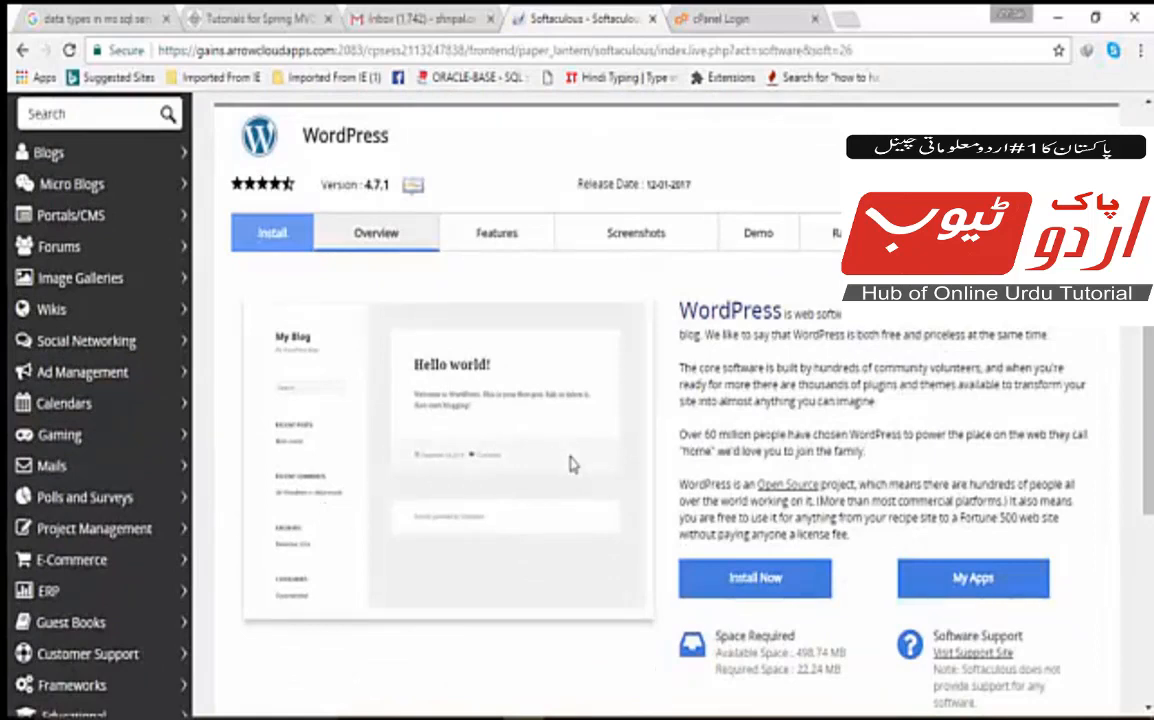
scroll(570, 463, "down", 3)
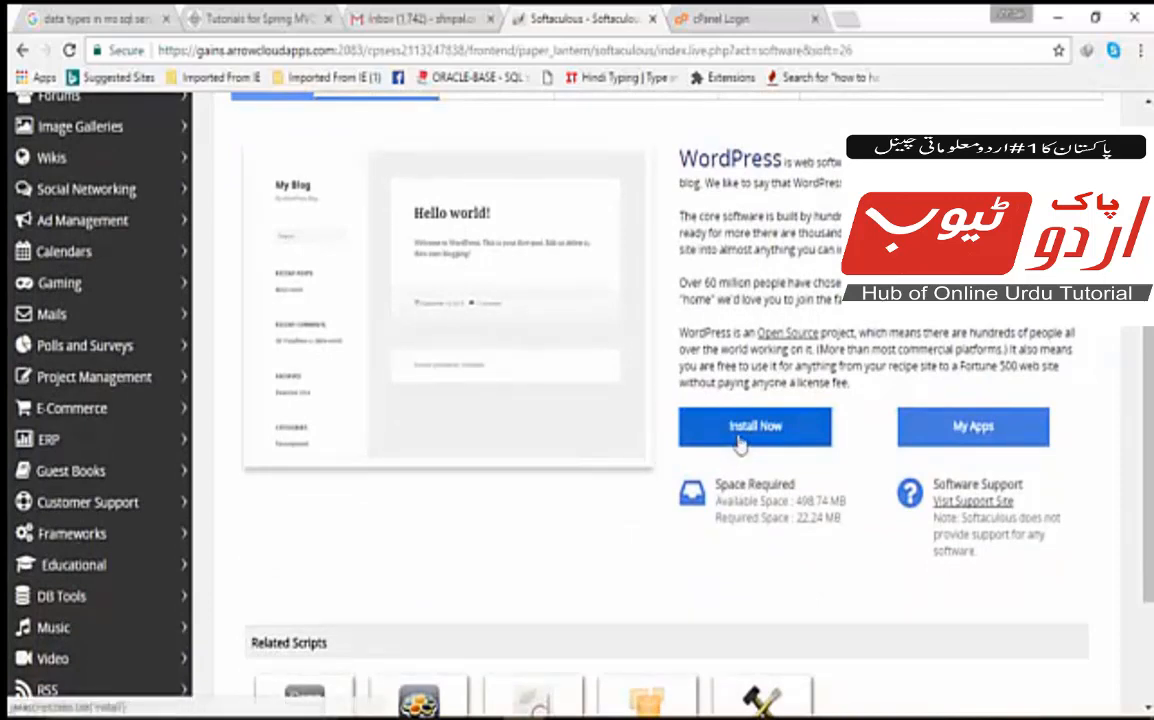
left_click(741, 428)
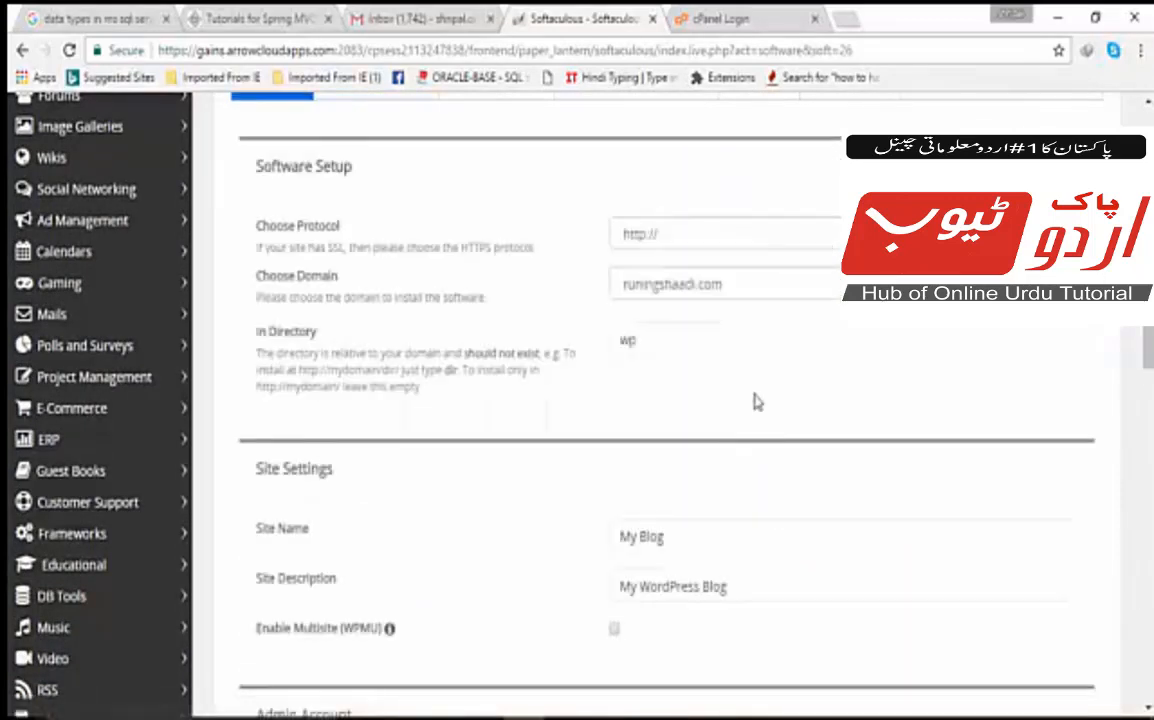
left_click(787, 330)
left_click(742, 234)
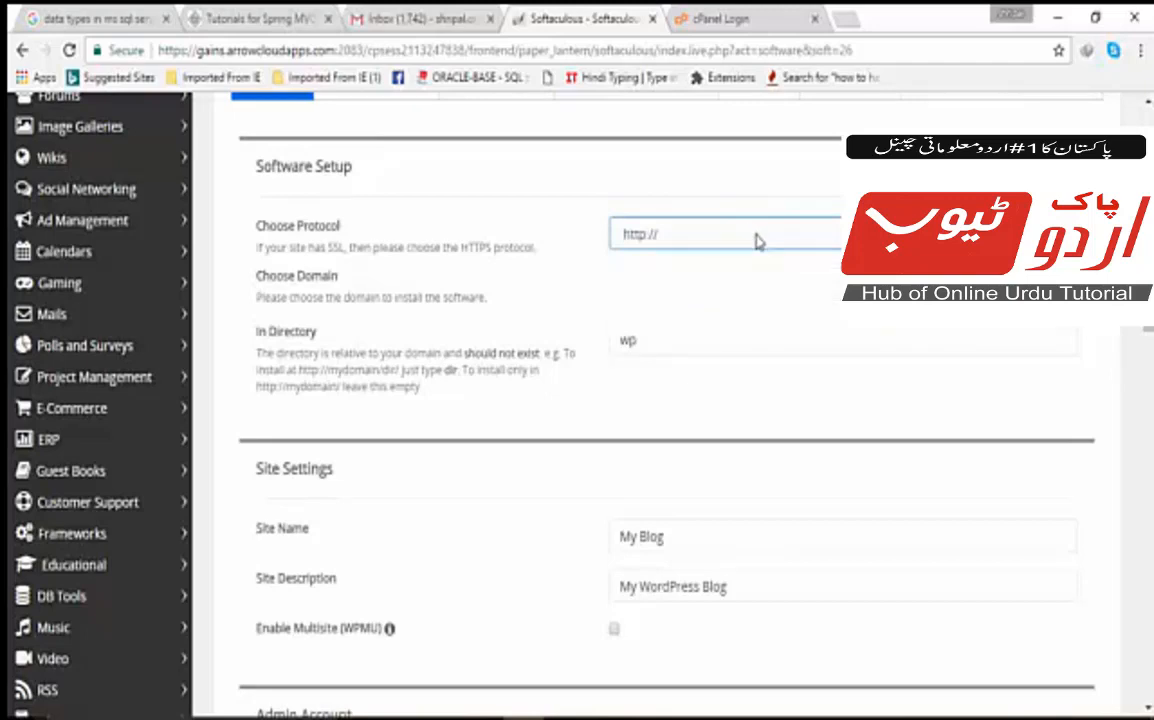
left_click(757, 241)
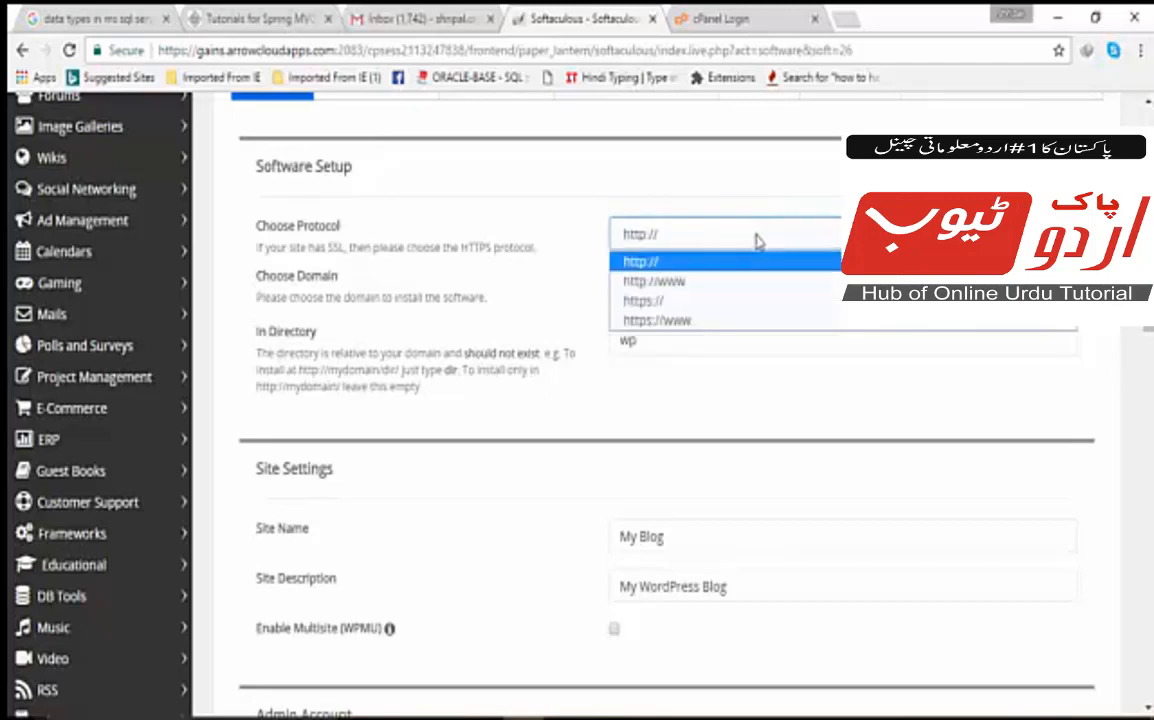
left_click(739, 321)
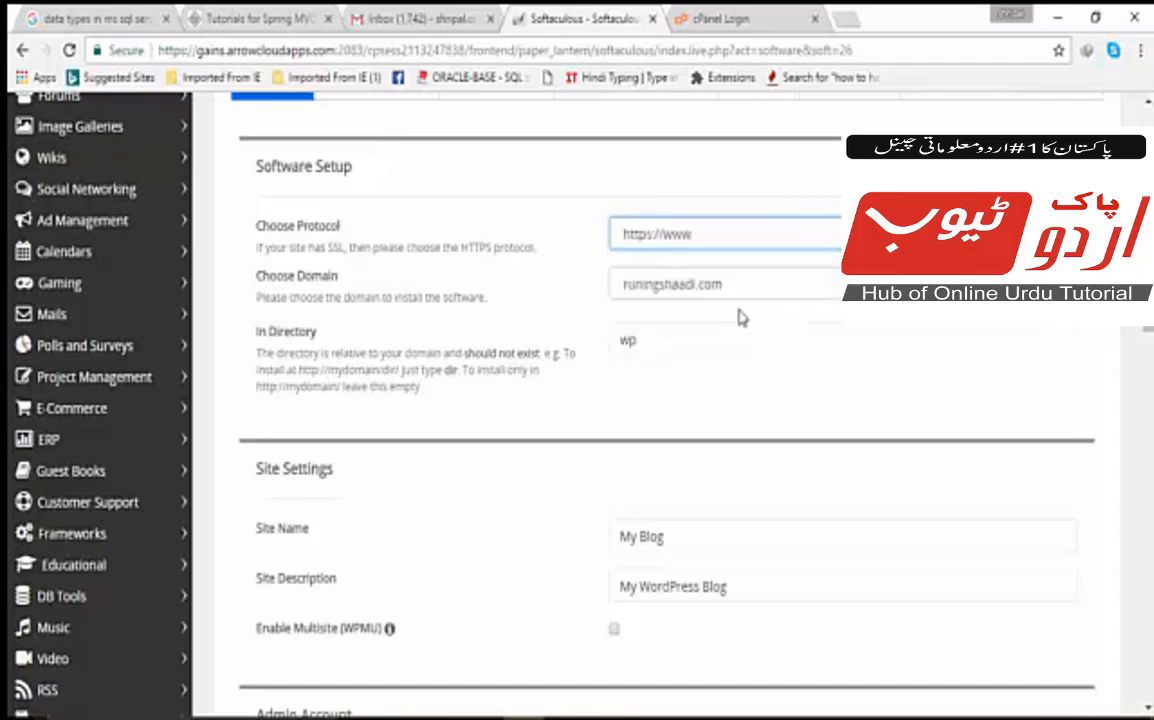
left_click(741, 299)
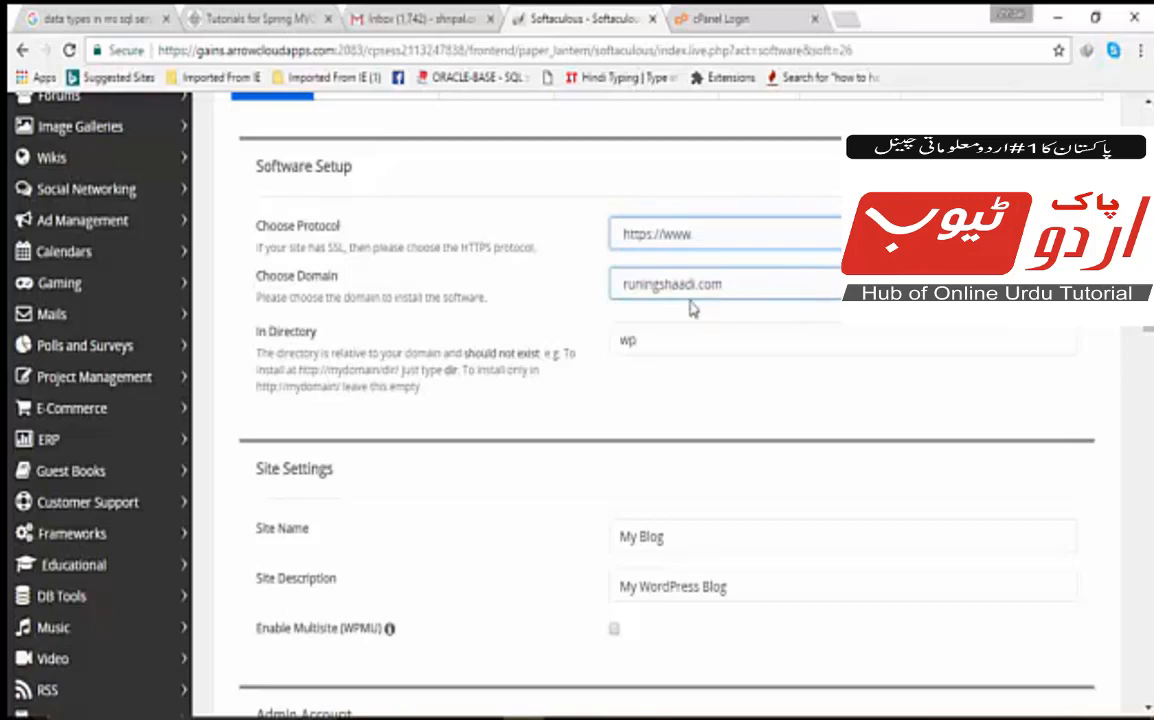
Clear 'wp' from In Directory so WordPress installs at the domain root.
left_click(678, 340)
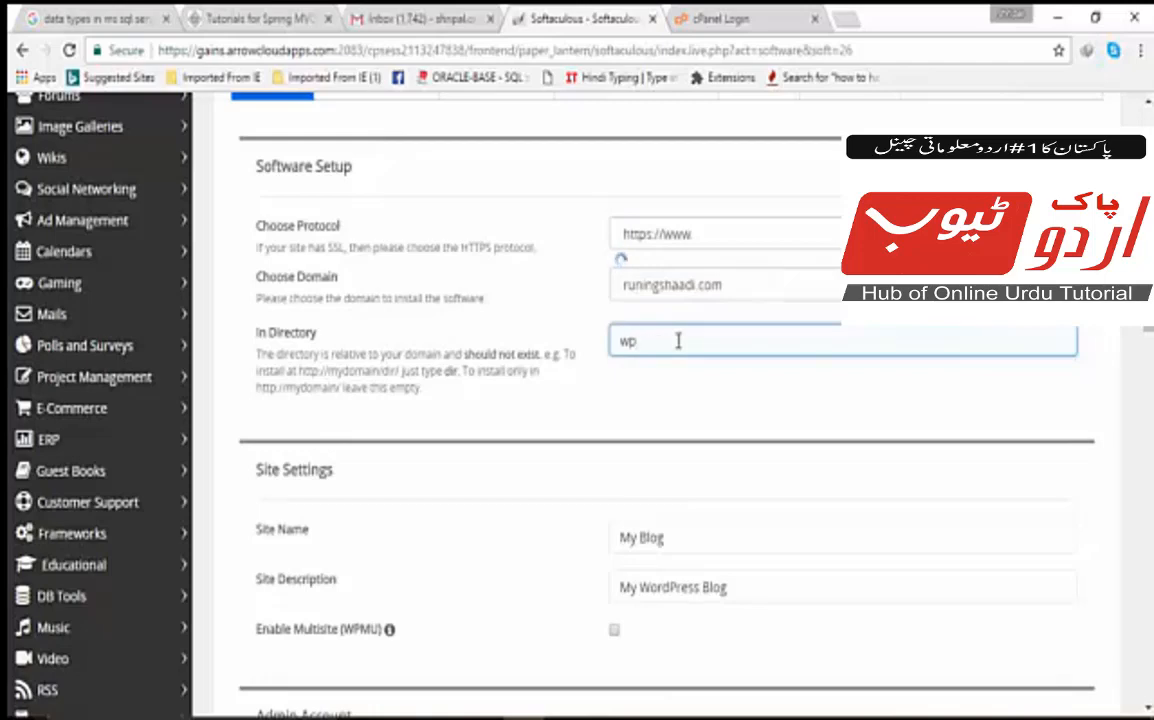
key("BackSpace")
key("BackSpace")
left_click(648, 388)
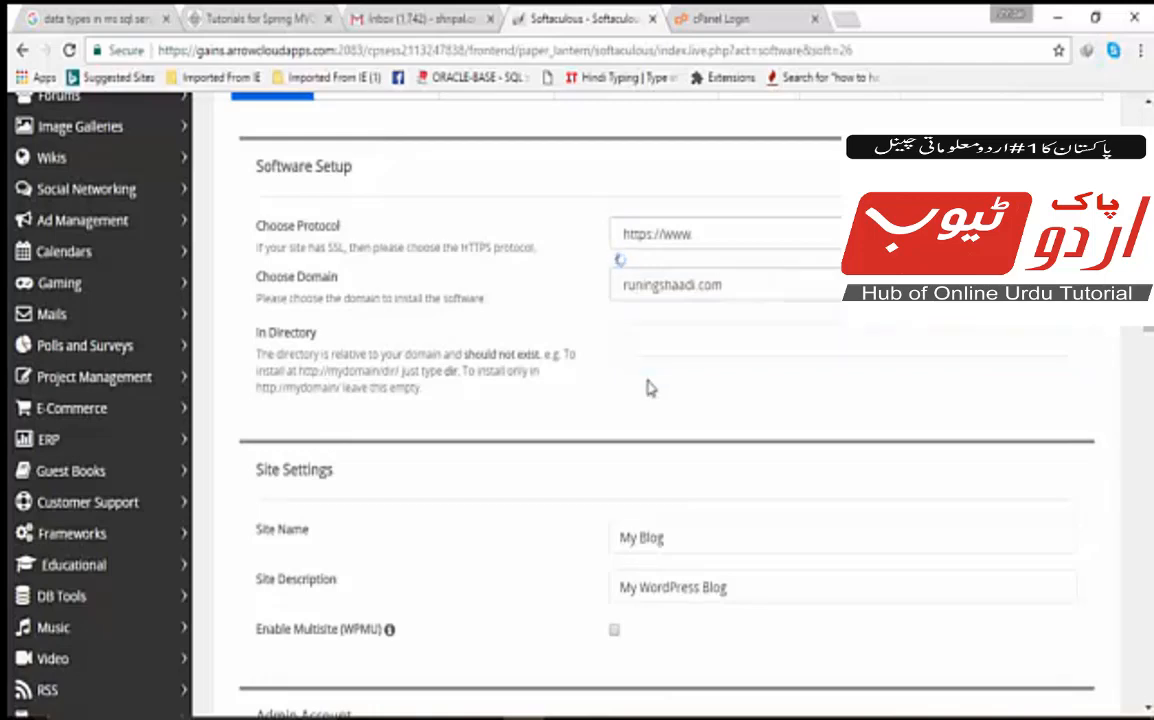
scroll(648, 388, "down", 2)
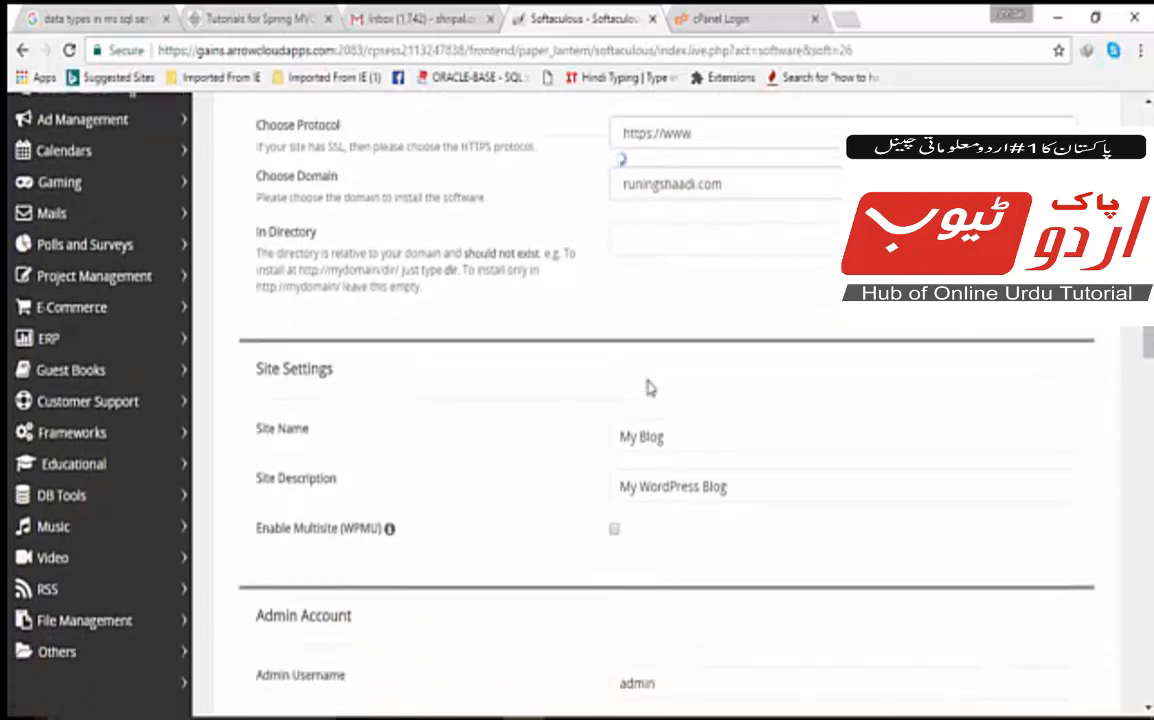
Replace the default site name My Blog with runingshaadi.com.
left_click(648, 388)
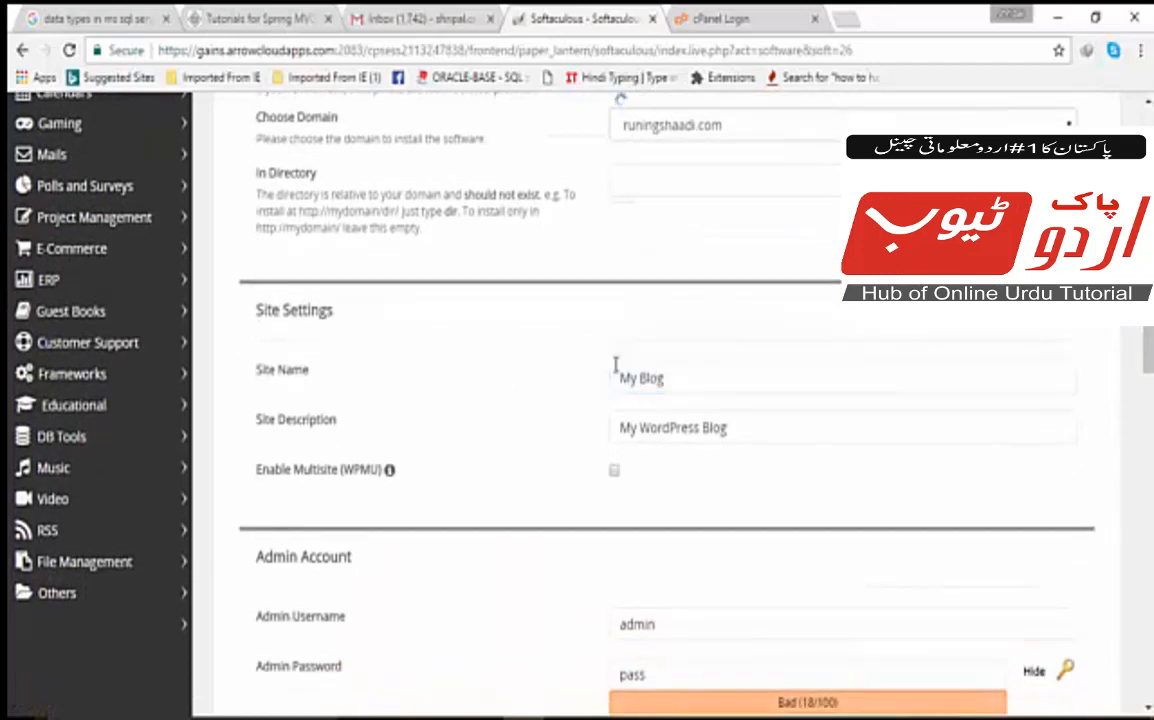
left_click(676, 380)
left_click_drag(676, 380, 613, 380)
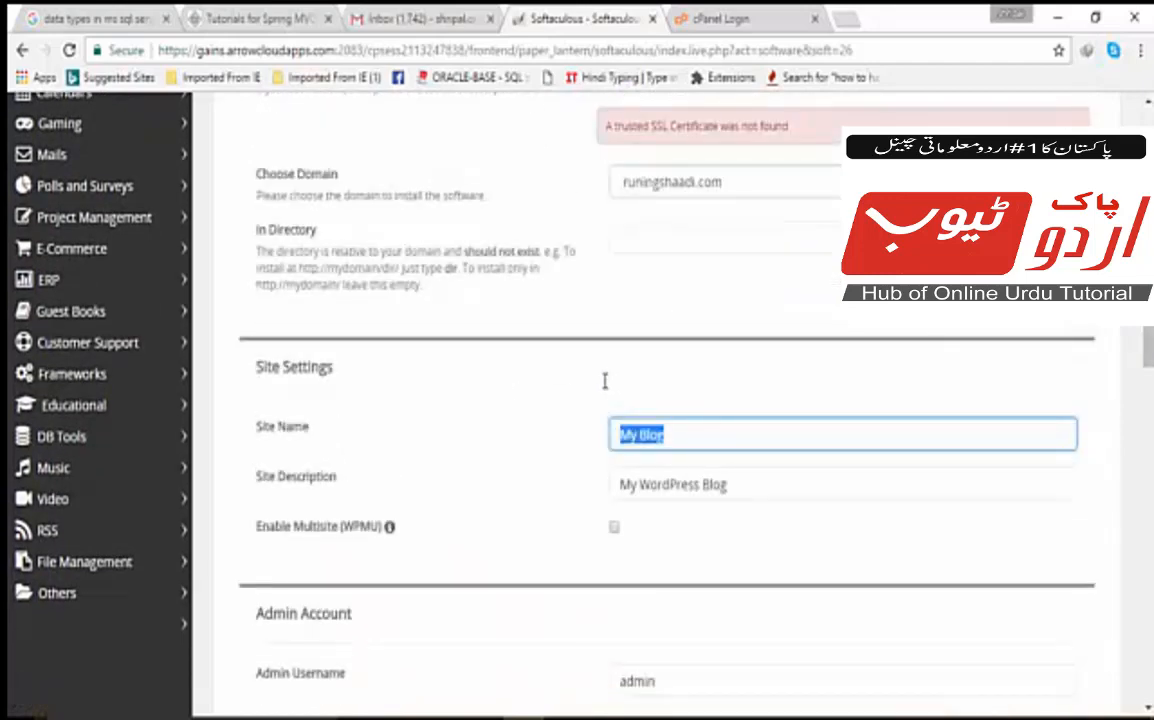
scroll(605, 381, "up", 1)
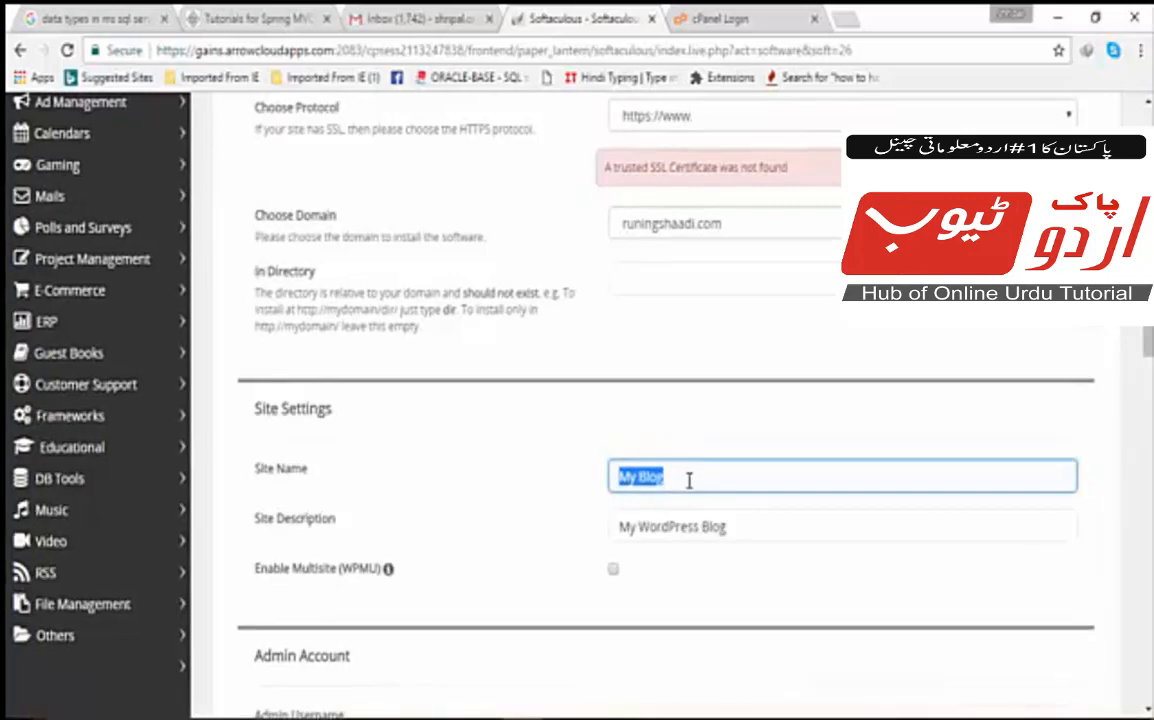
type("runingshaadi.com")
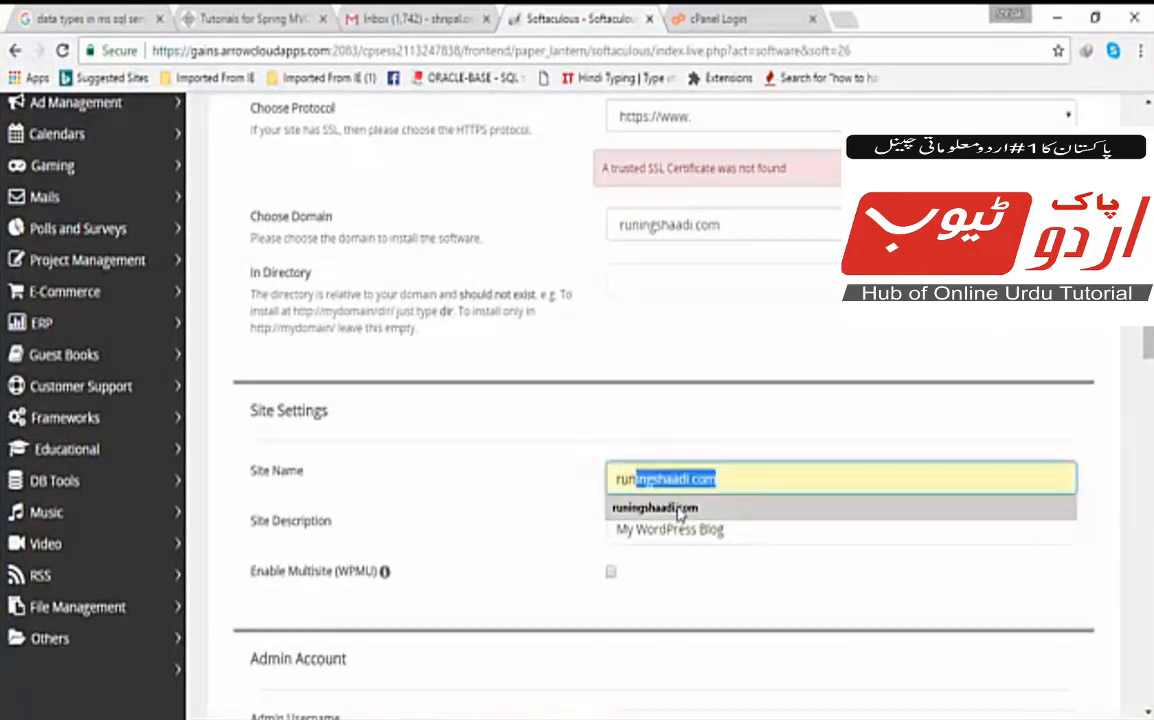
left_click(679, 508)
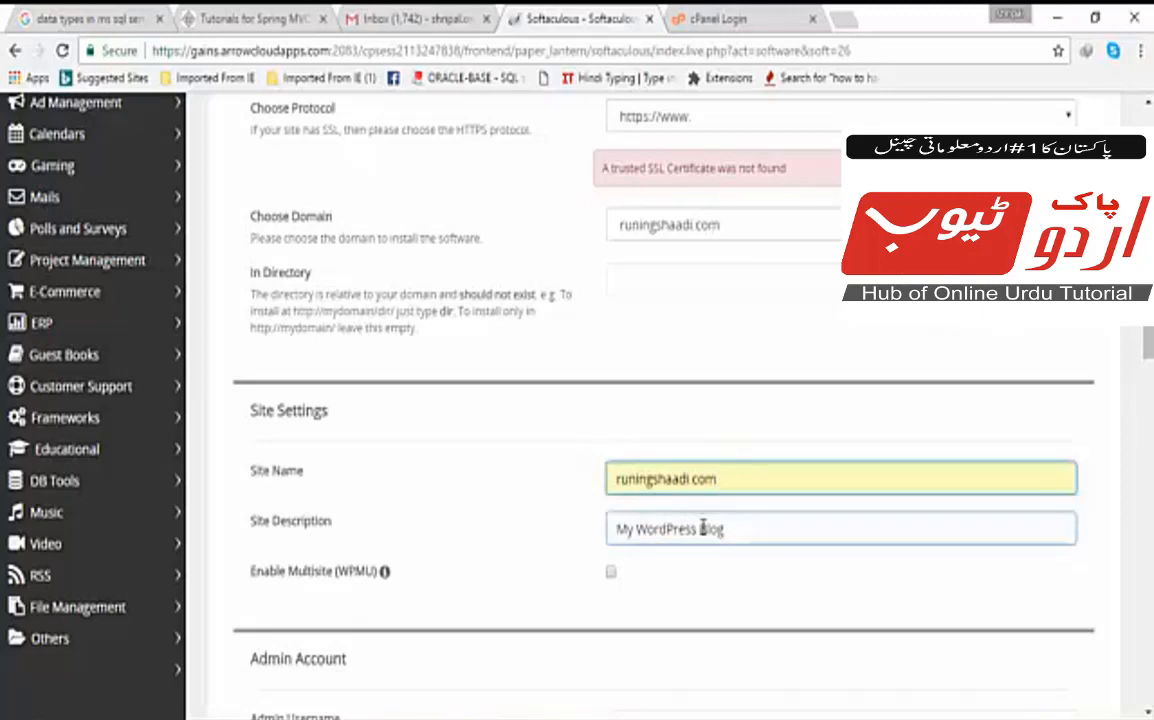
Replace the My WordPress Blog description with the sentence about making new relations worldwide.
left_click_drag(727, 530, 572, 525)
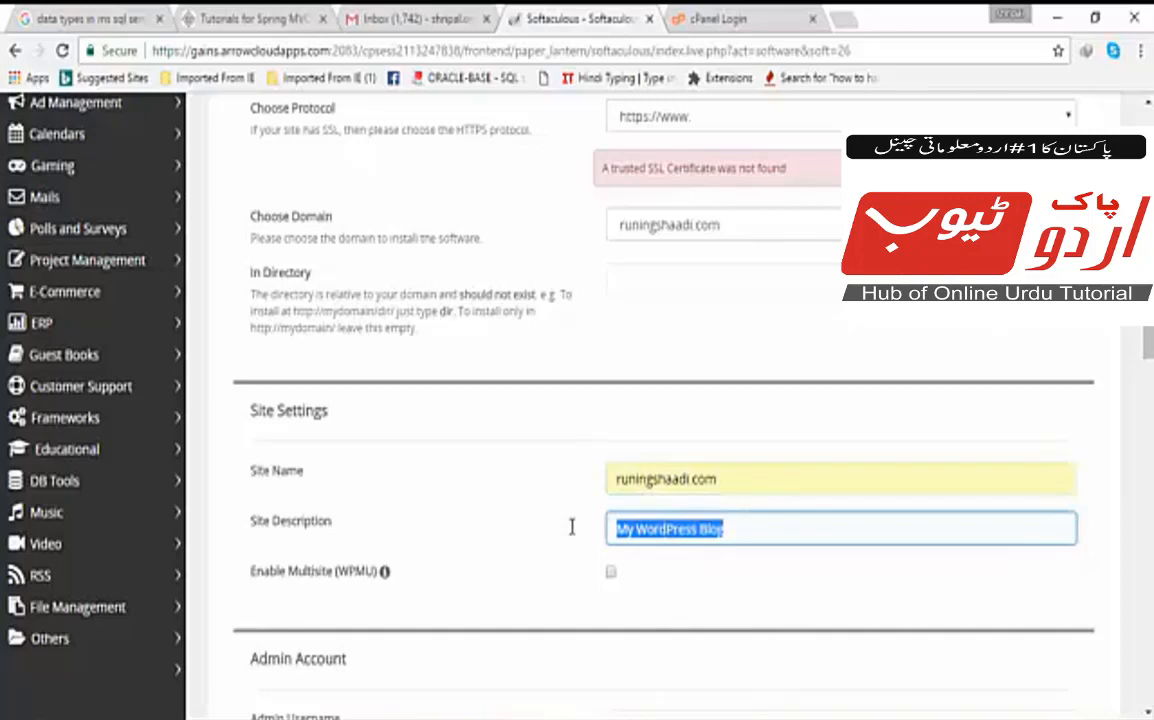
type("T")
key("BackSpace")
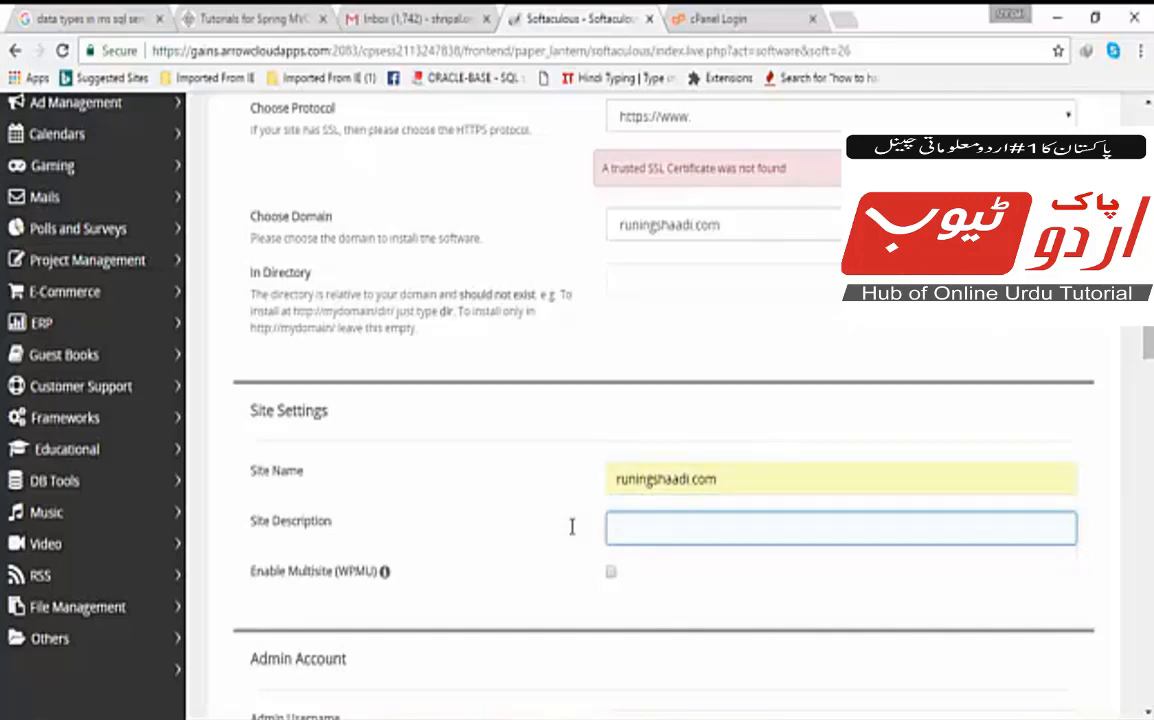
type("T")
left_click(627, 563)
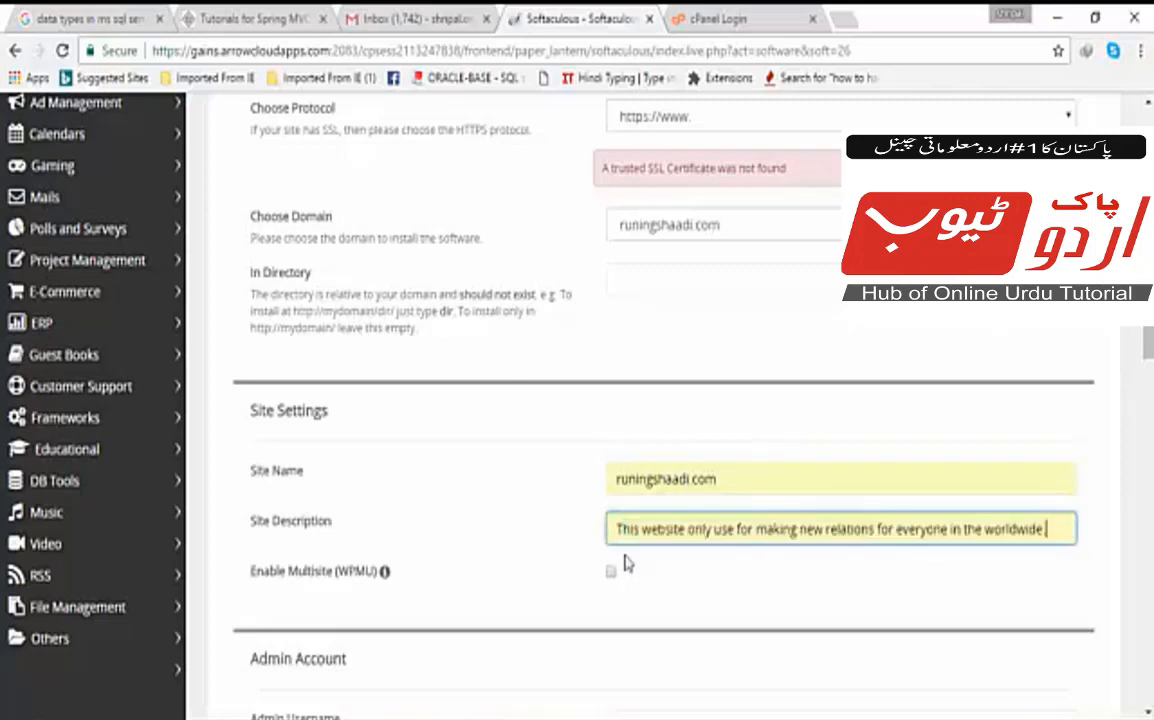
scroll(627, 564, "down", 1)
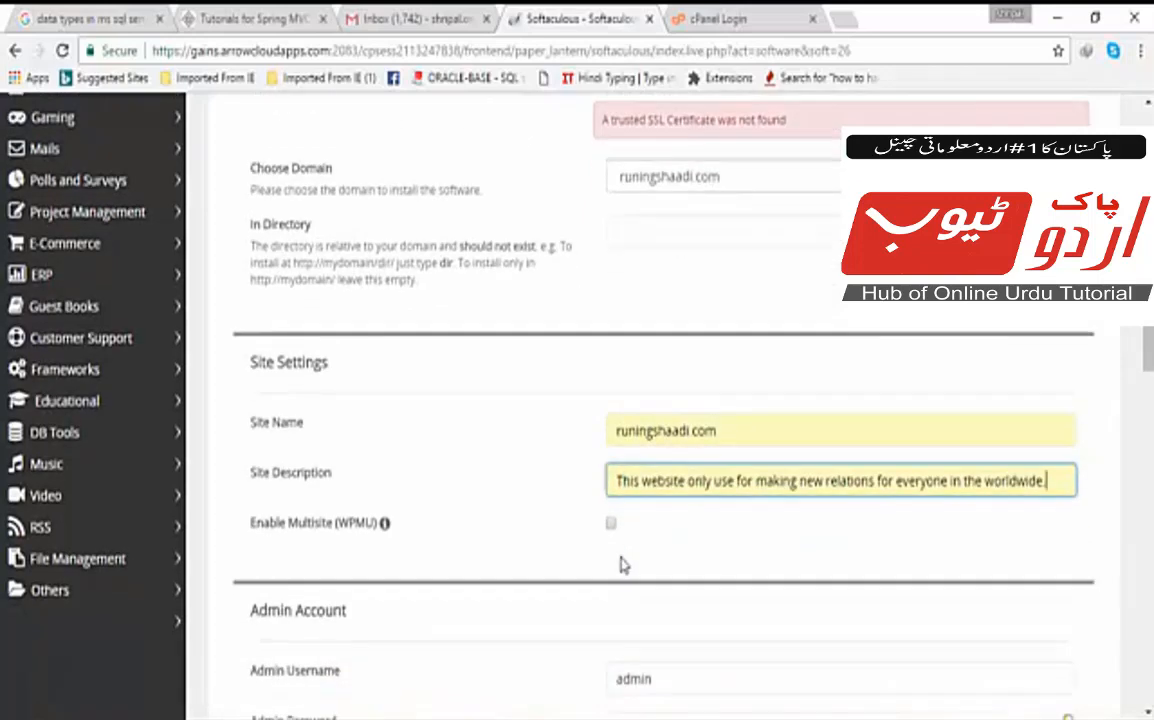
scroll(620, 565, "down", 5)
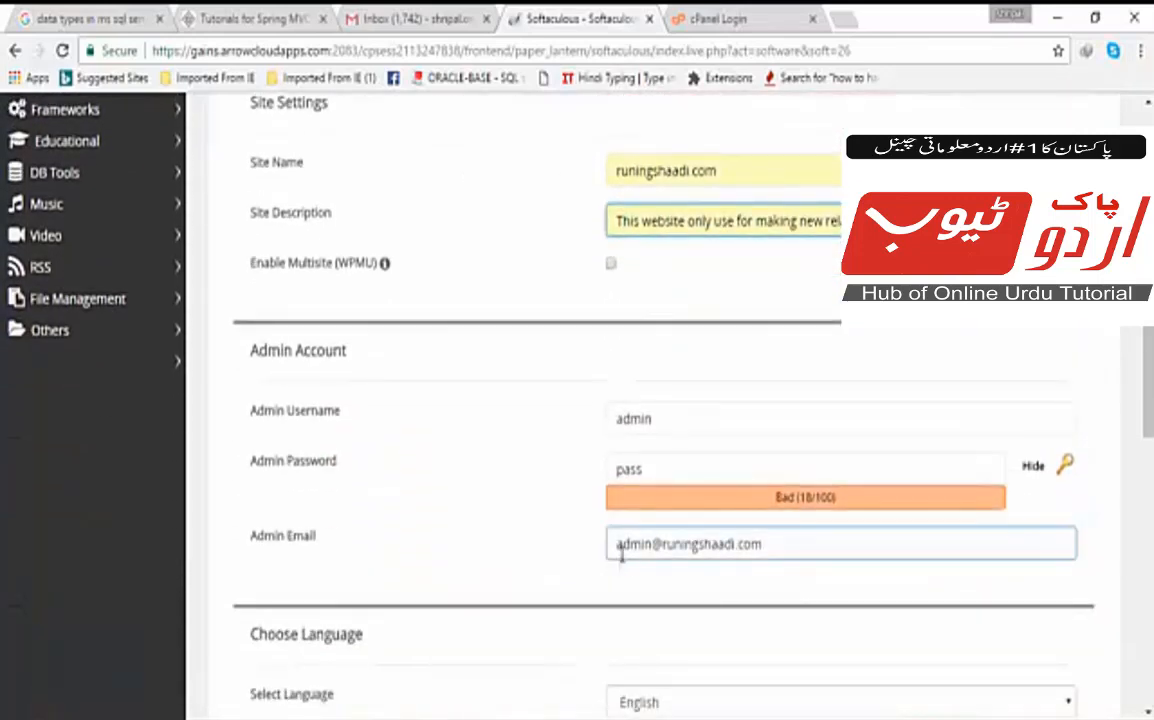
Replace the default admin username with the suggested custom username.
left_click(660, 410)
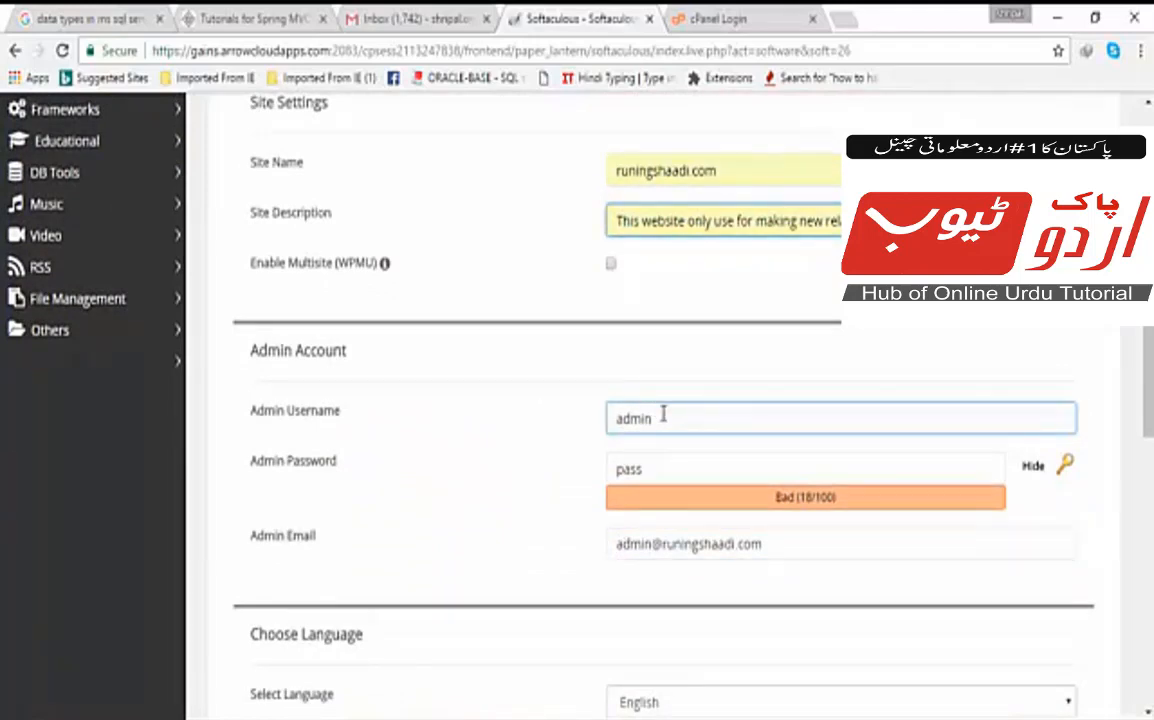
scroll(663, 413, "down", 4)
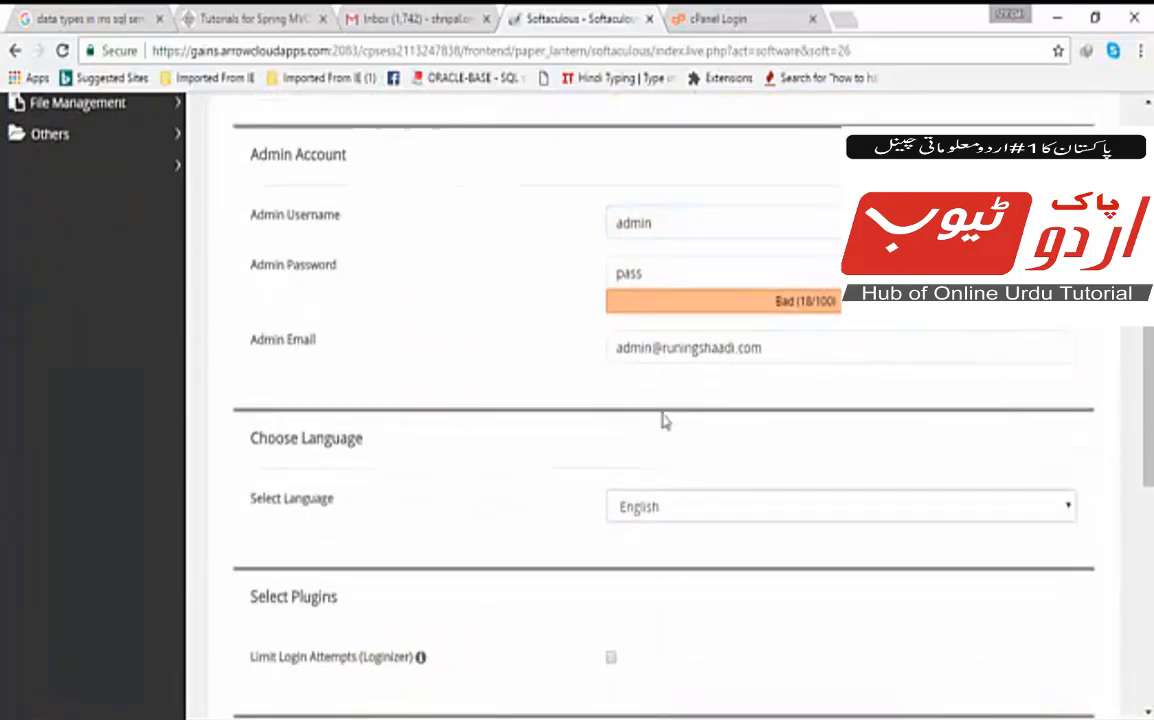
scroll(663, 413, "up", 4)
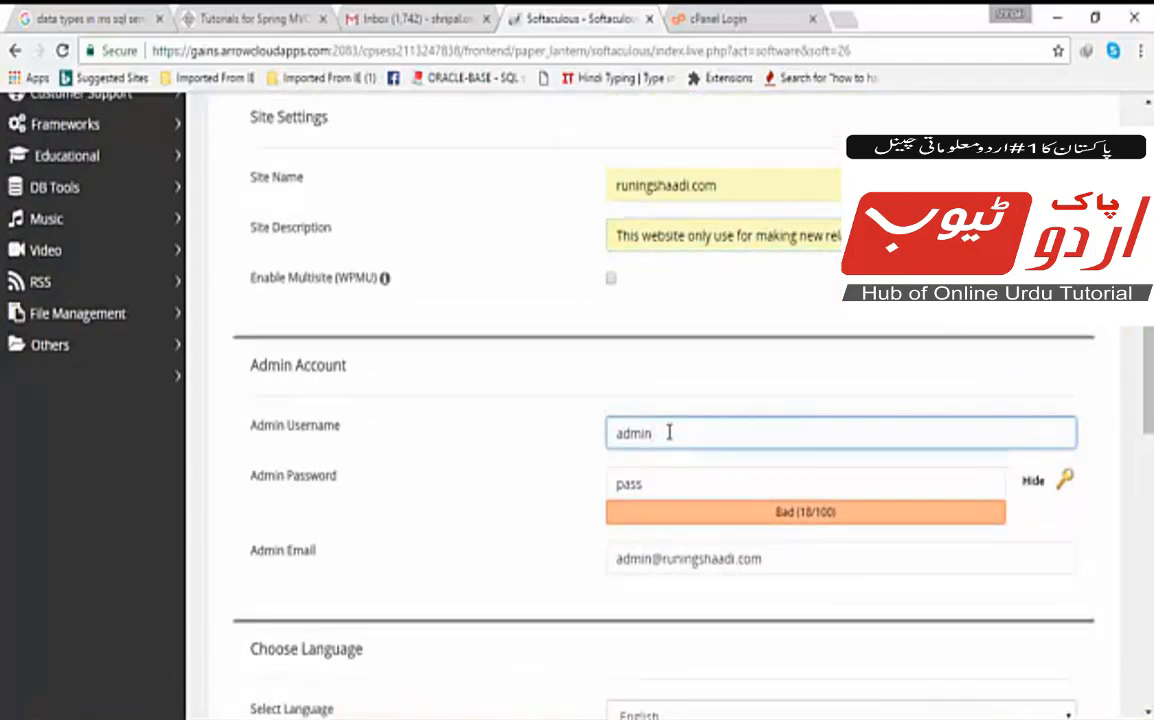
key("BackSpace")
key("BackSpace")
key("BackSpace")
key("BackSpace")
key("BackSpace")
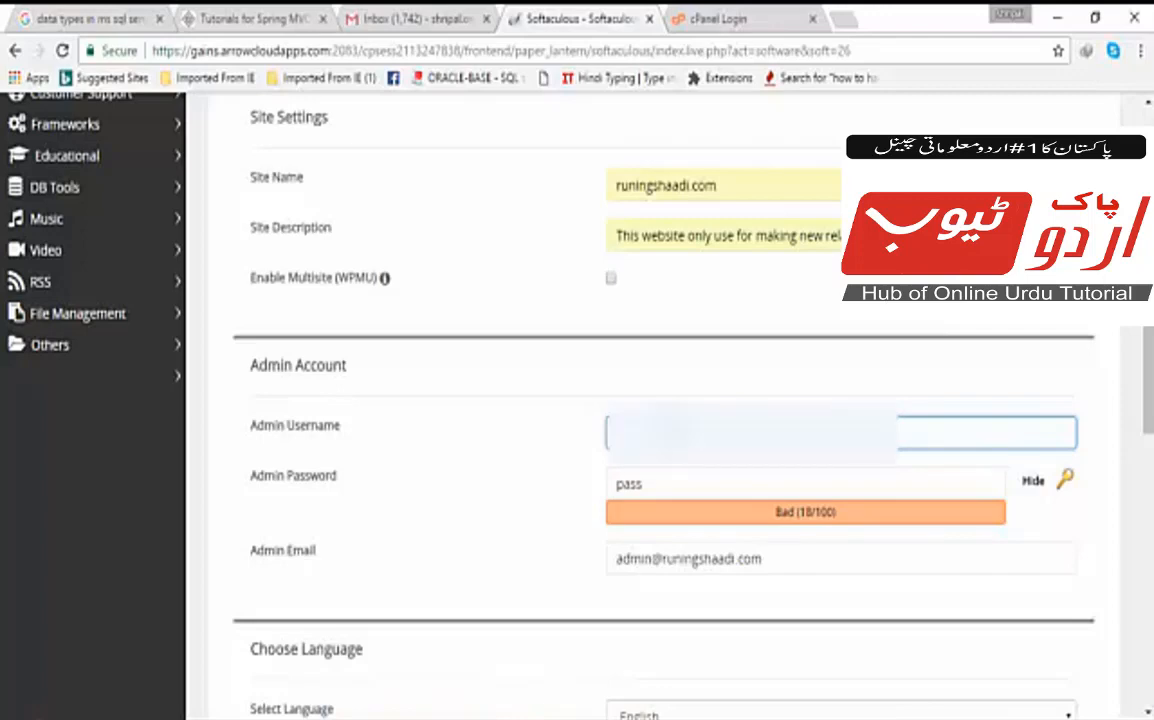
type("r")
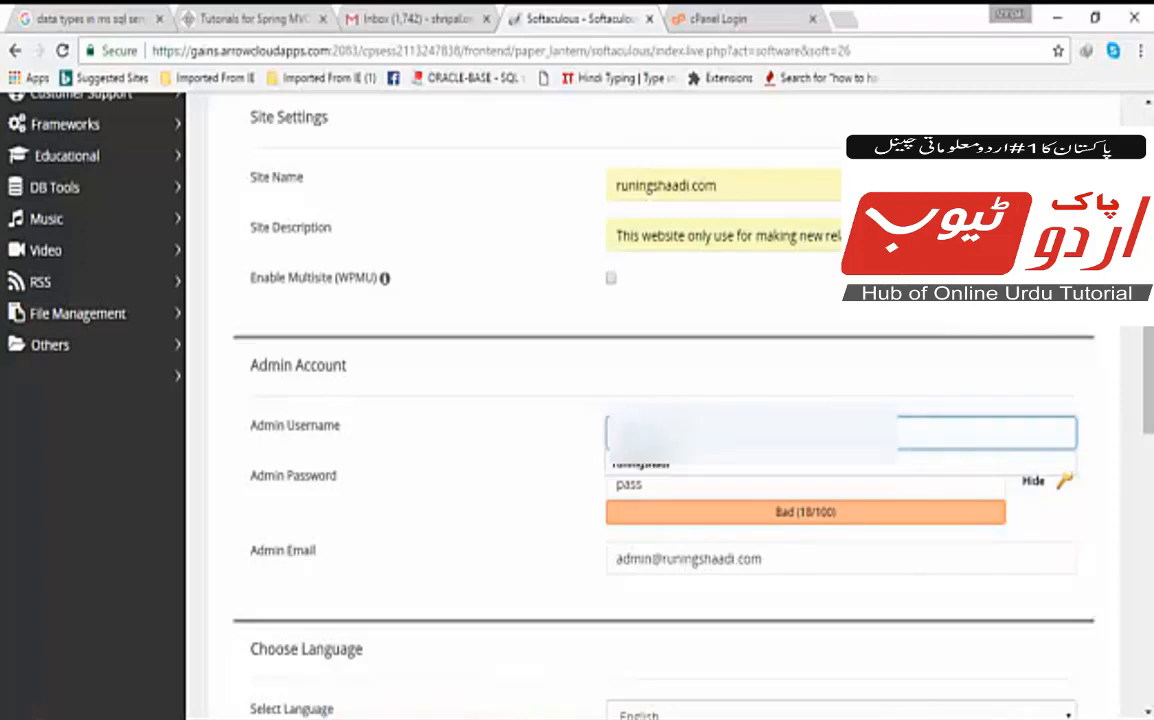
left_click(660, 464)
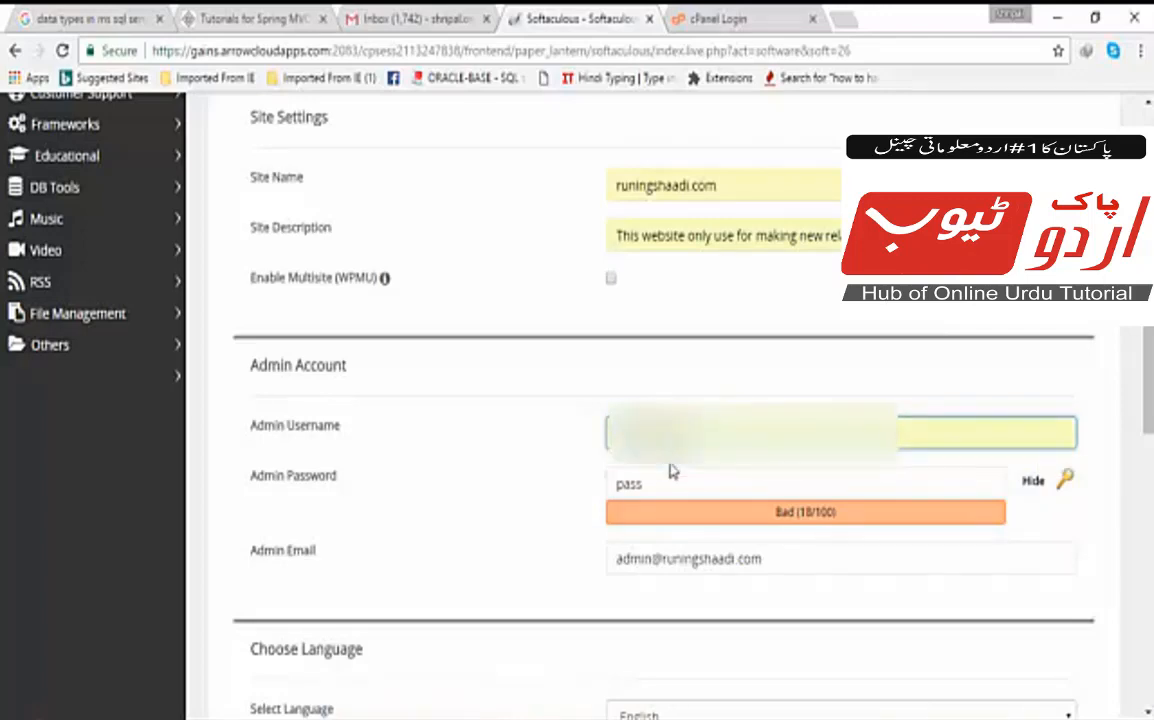
left_click(683, 480)
left_click_drag(683, 480, 612, 487)
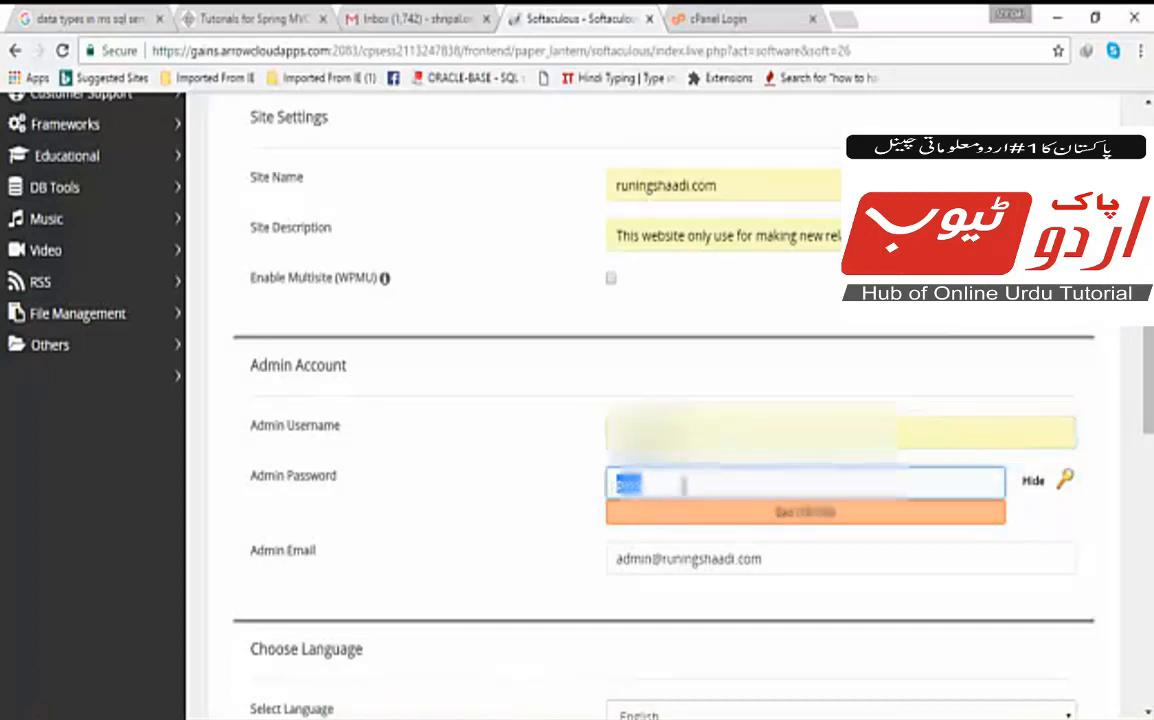
type("r")
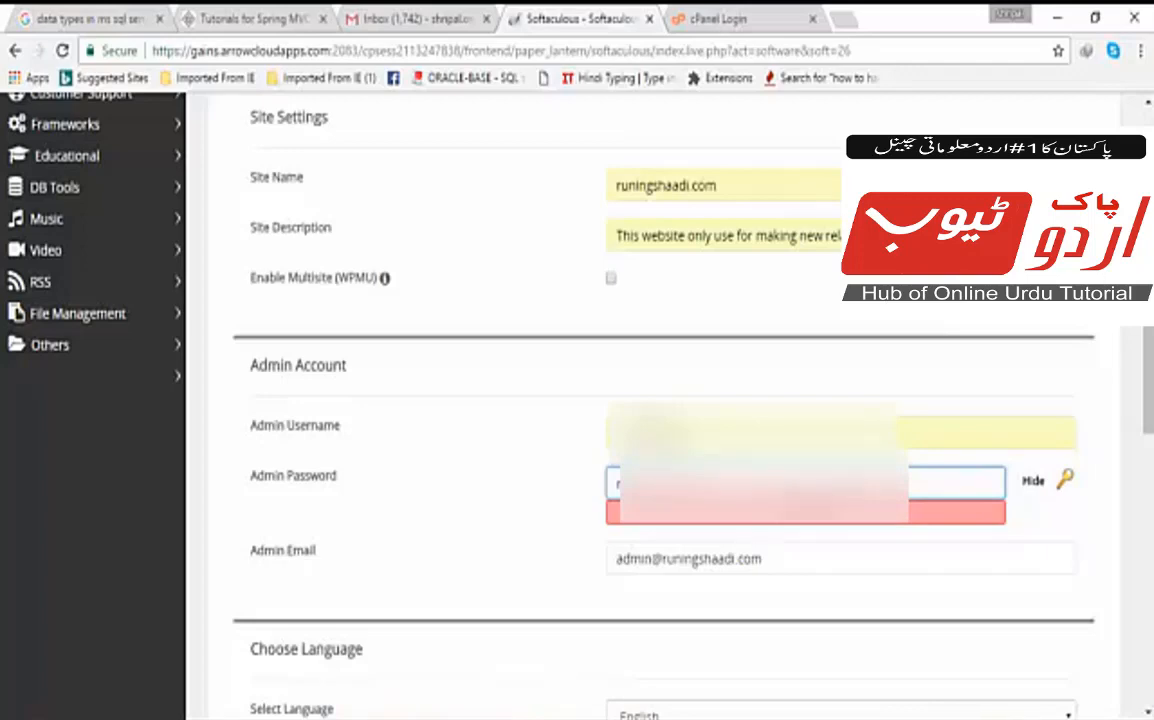
type("*")
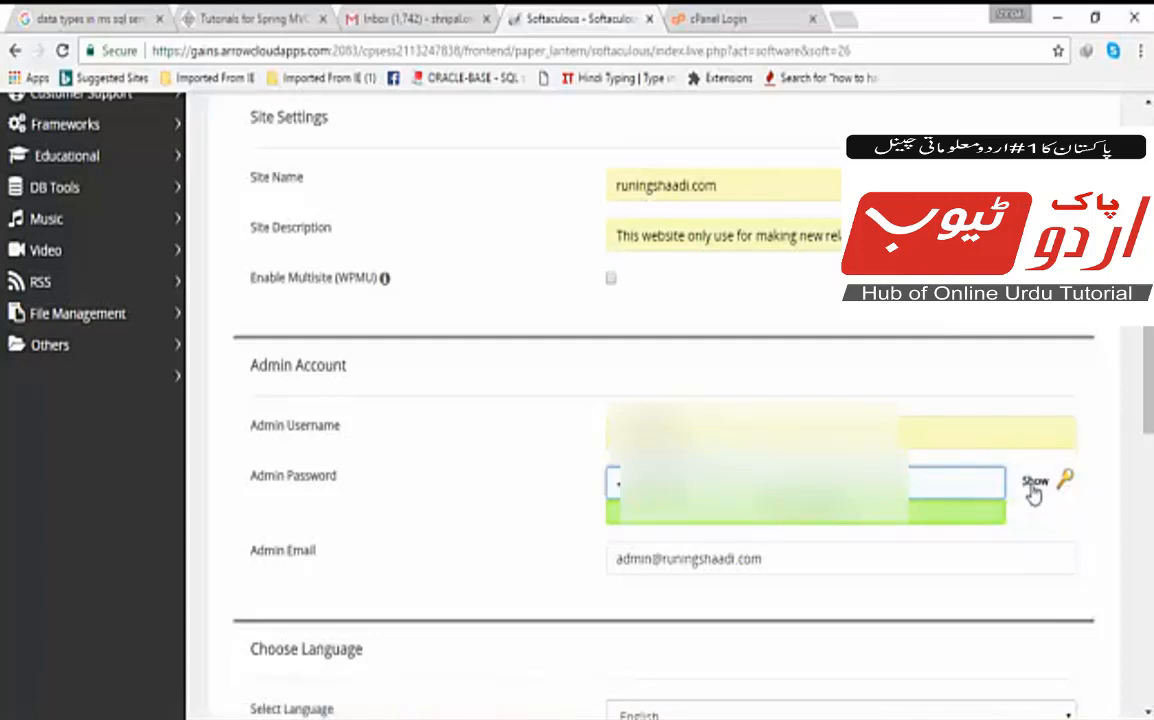
left_click(1034, 488)
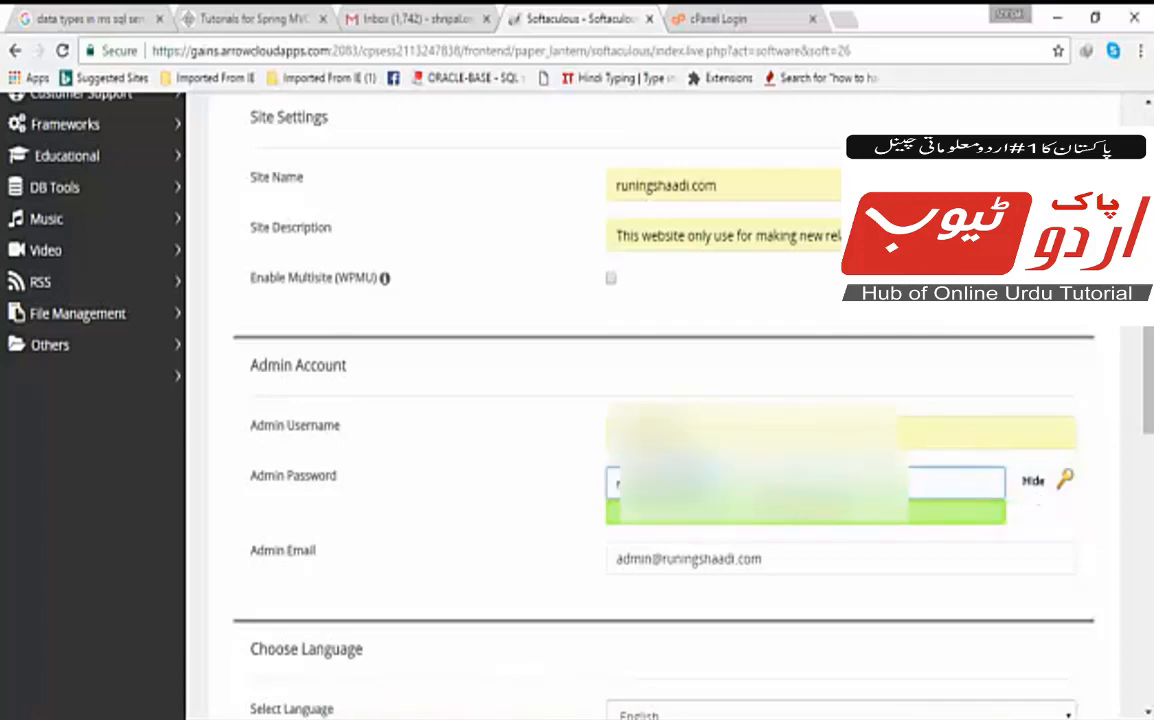
left_click_drag(680, 482, 614, 480)
left_click(731, 538)
left_click(722, 483)
left_click(716, 433)
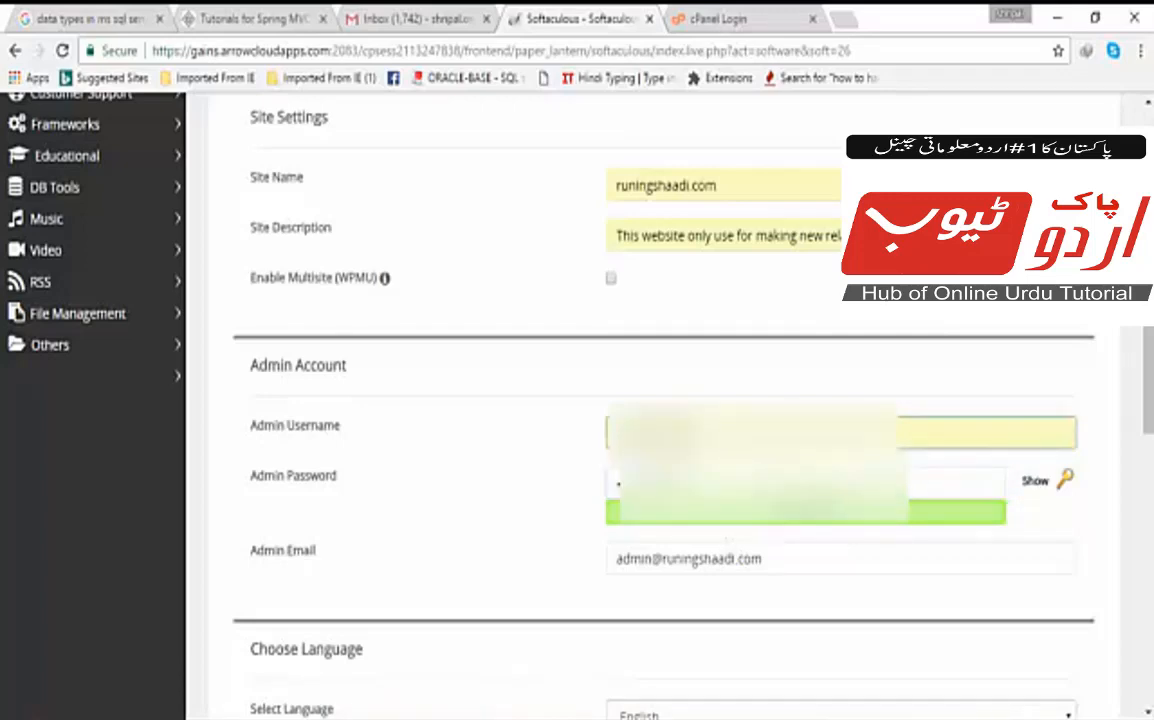
left_click(669, 527)
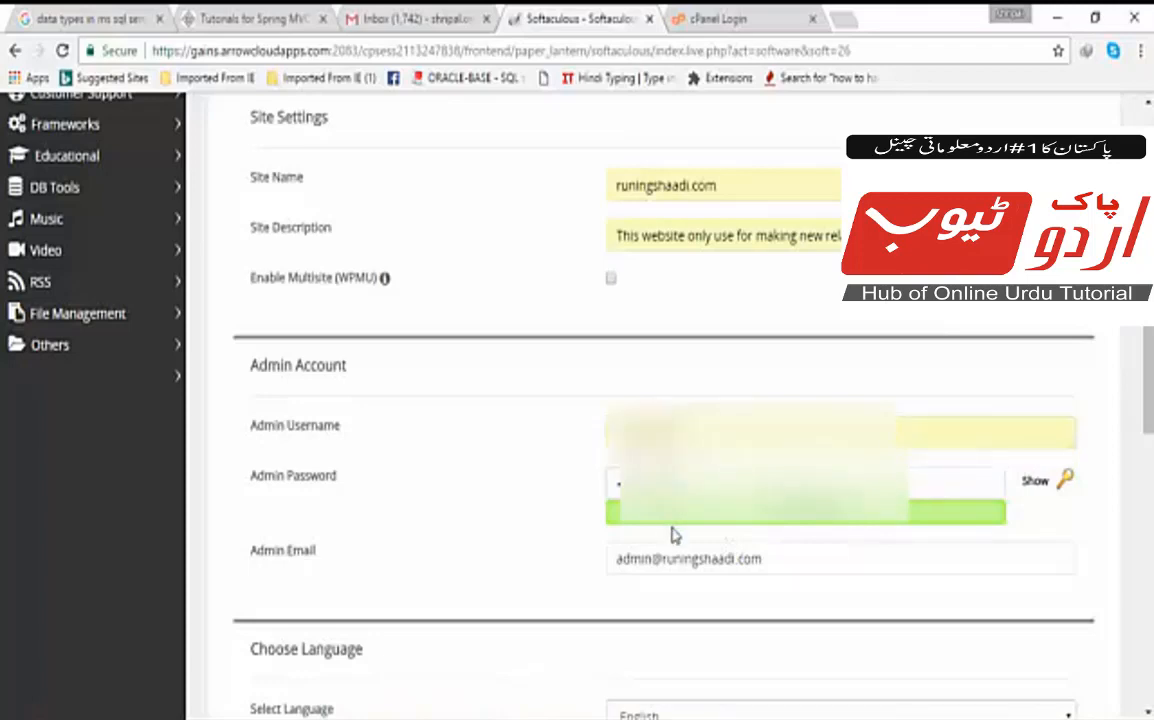
Replace the default admin e-mail with the owner's suggested e-mail address.
left_click(714, 566)
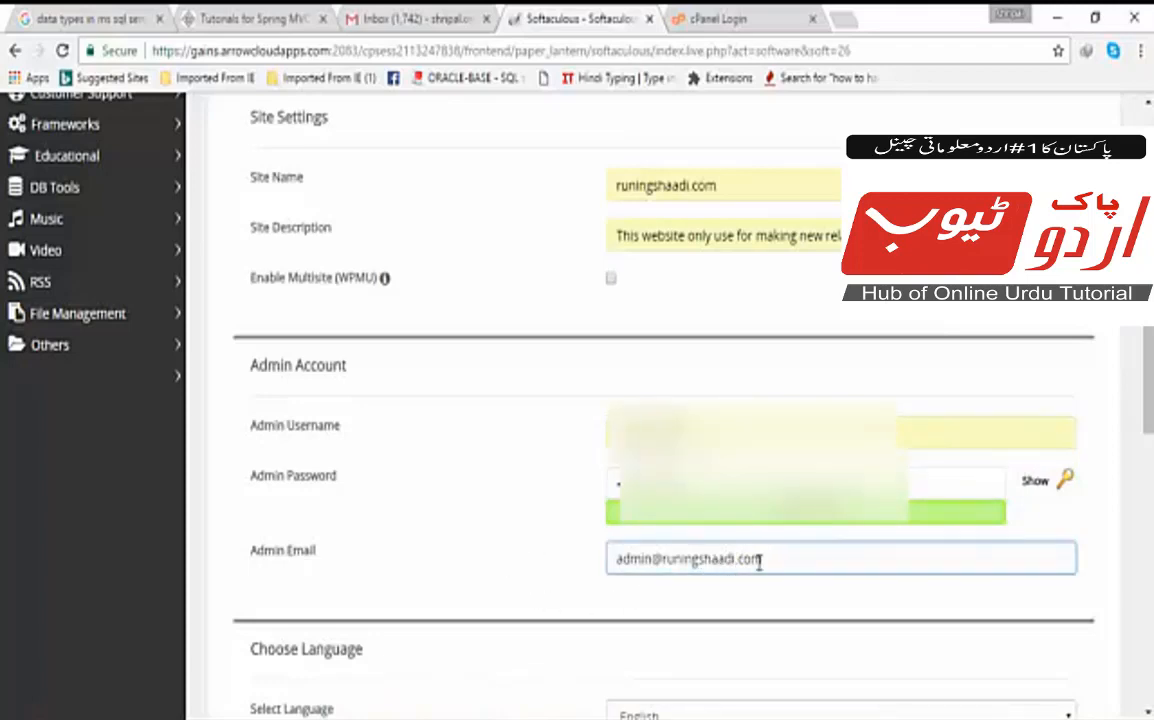
left_click_drag(785, 559, 619, 561)
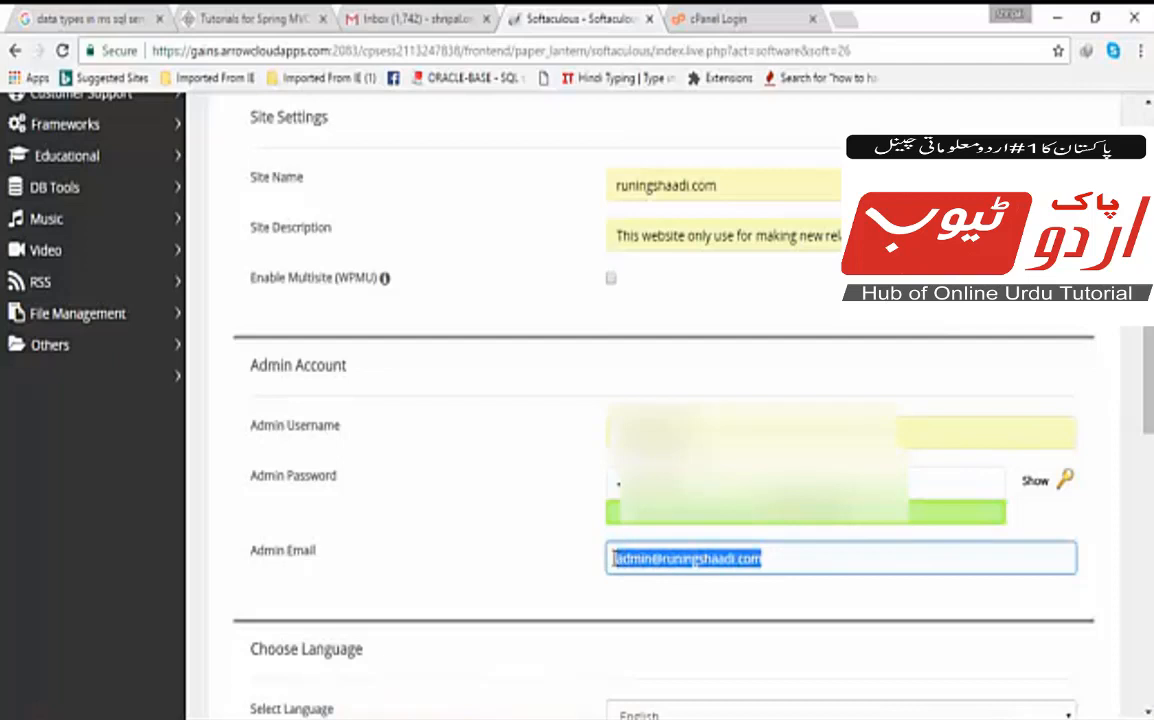
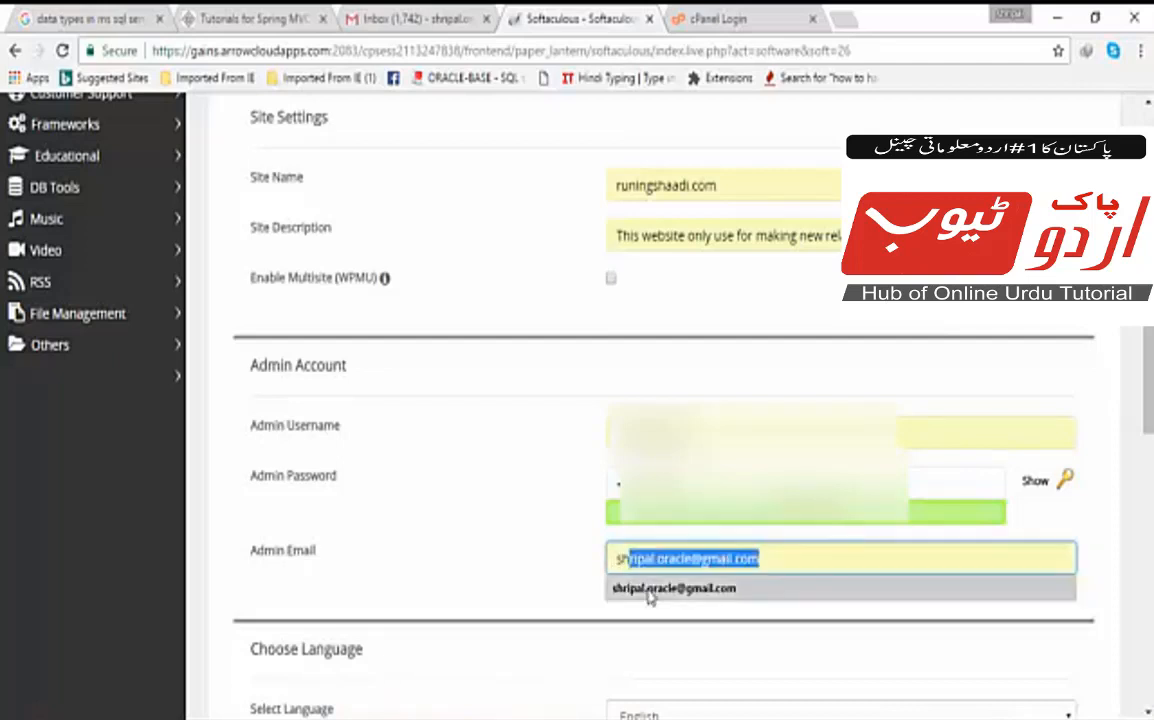
left_click(648, 590)
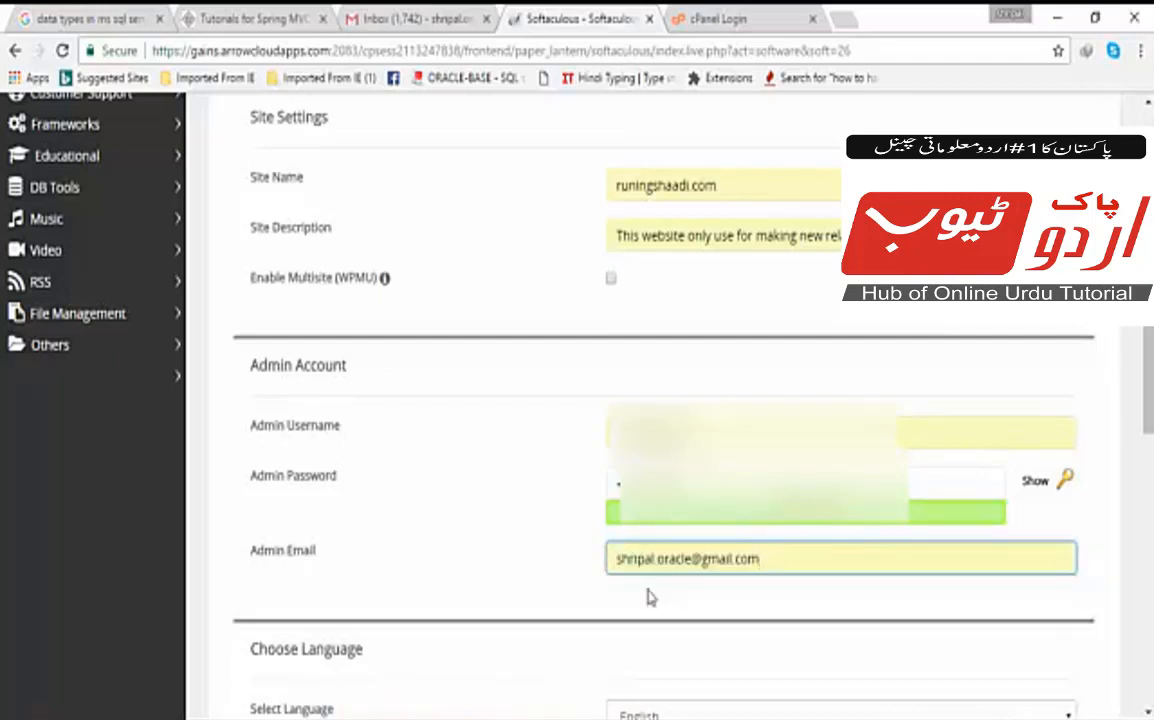
key("Down")
key("Down")
key("Return")
Check Advanced Options (default database wp597), collapse it, and reach the Select Theme choices.
scroll(648, 597, "down", 3)
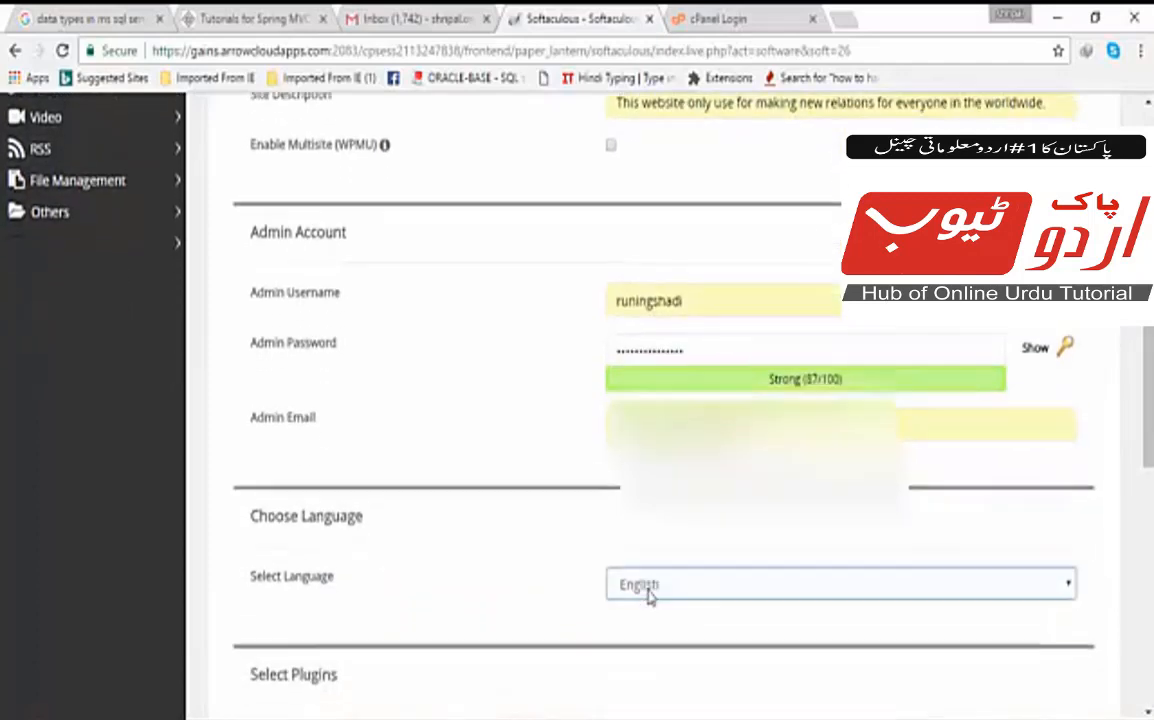
scroll(648, 597, "down", 4)
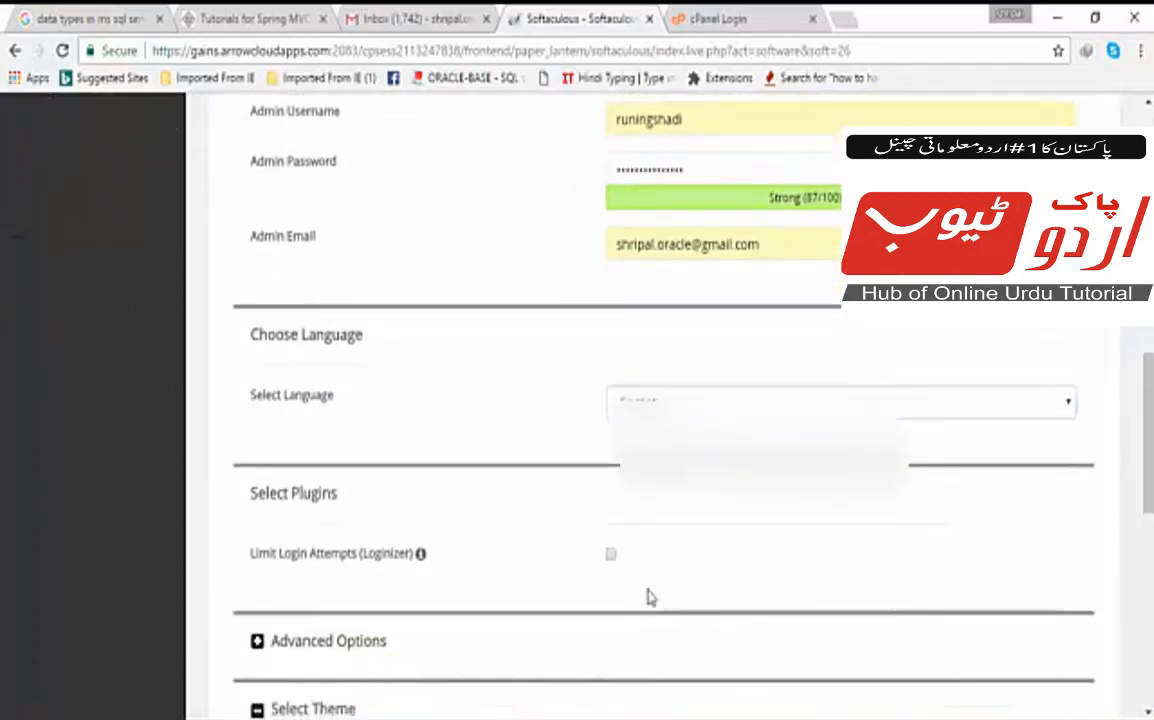
scroll(648, 597, "down", 1)
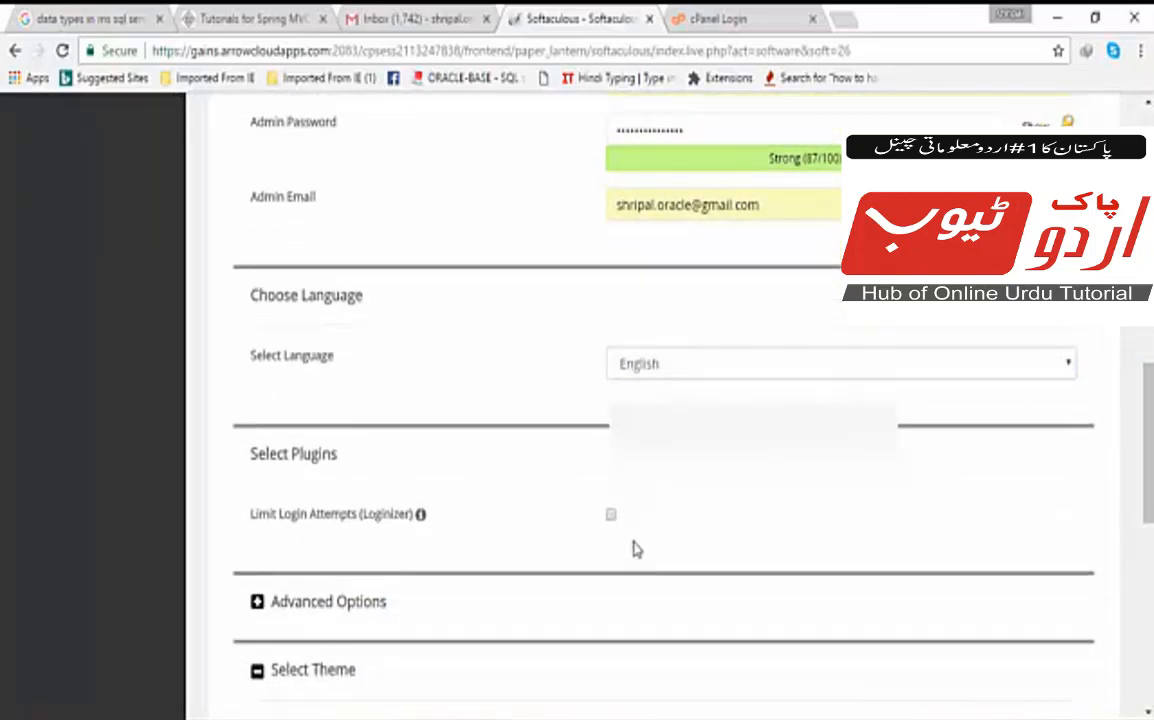
scroll(636, 548, "down", 6)
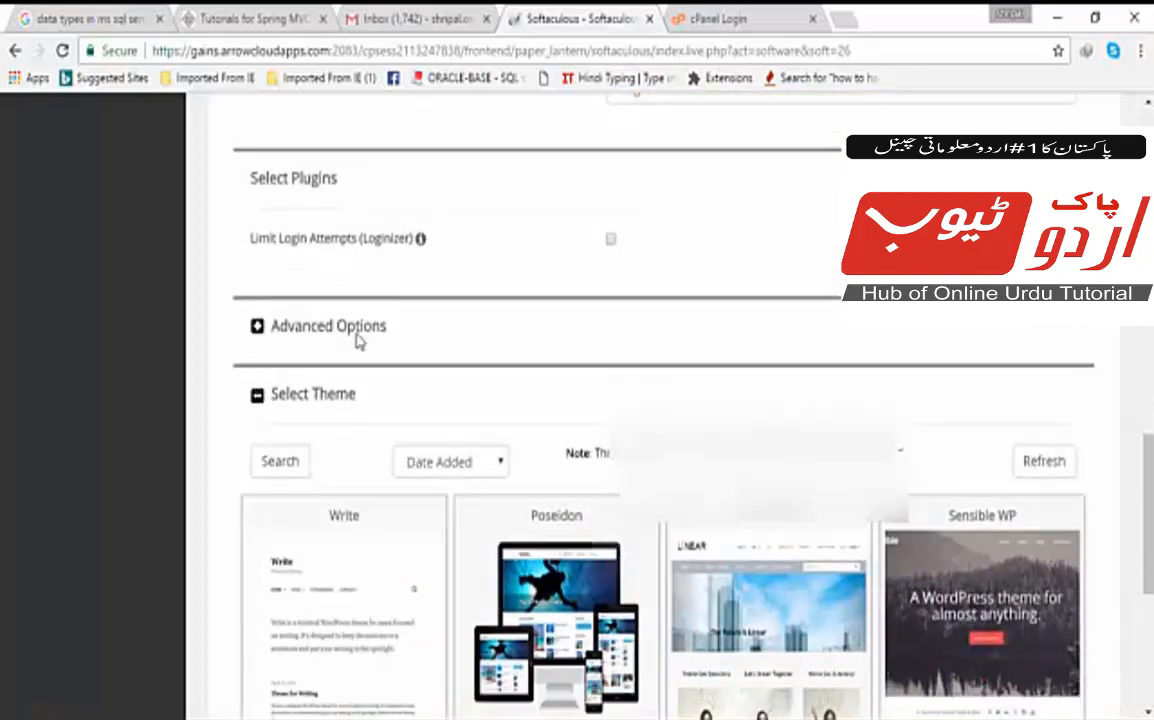
left_click(258, 327)
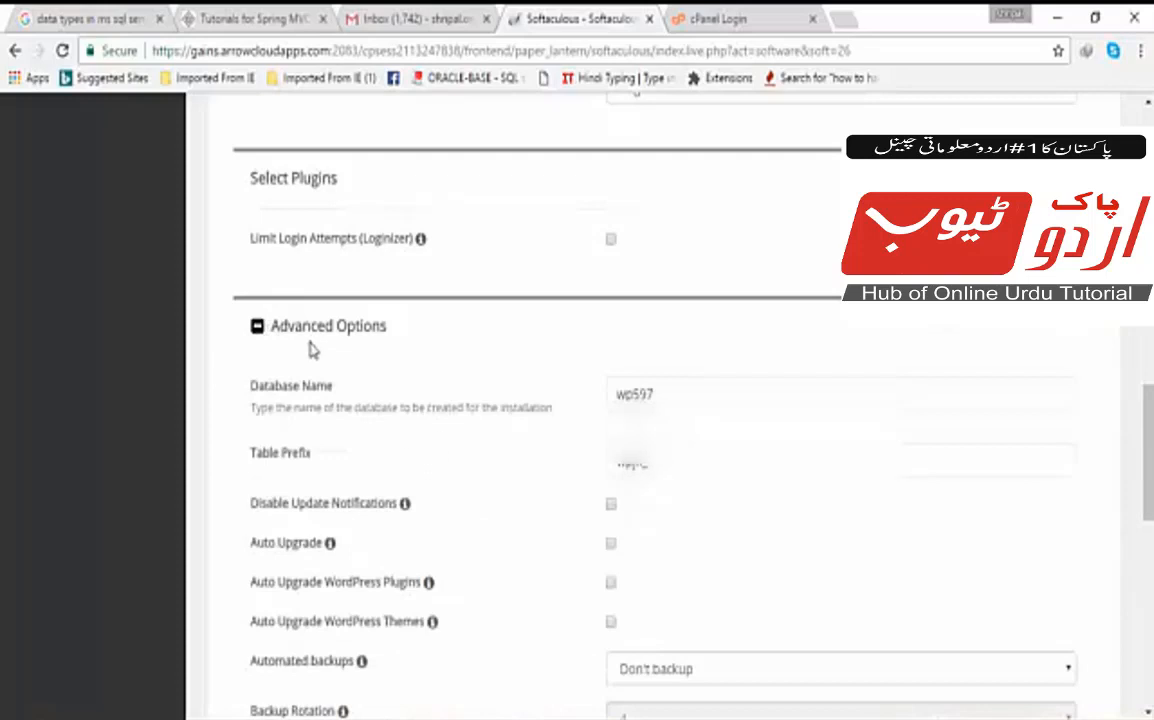
left_click(258, 327)
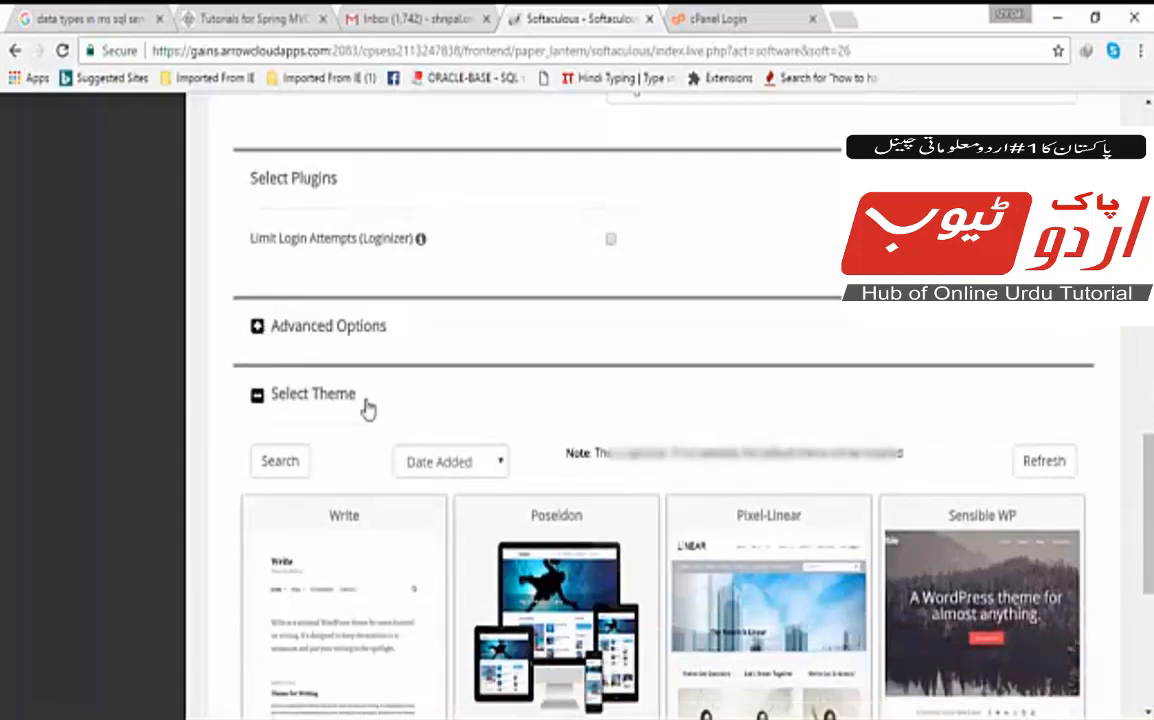
scroll(368, 418, "down", 3)
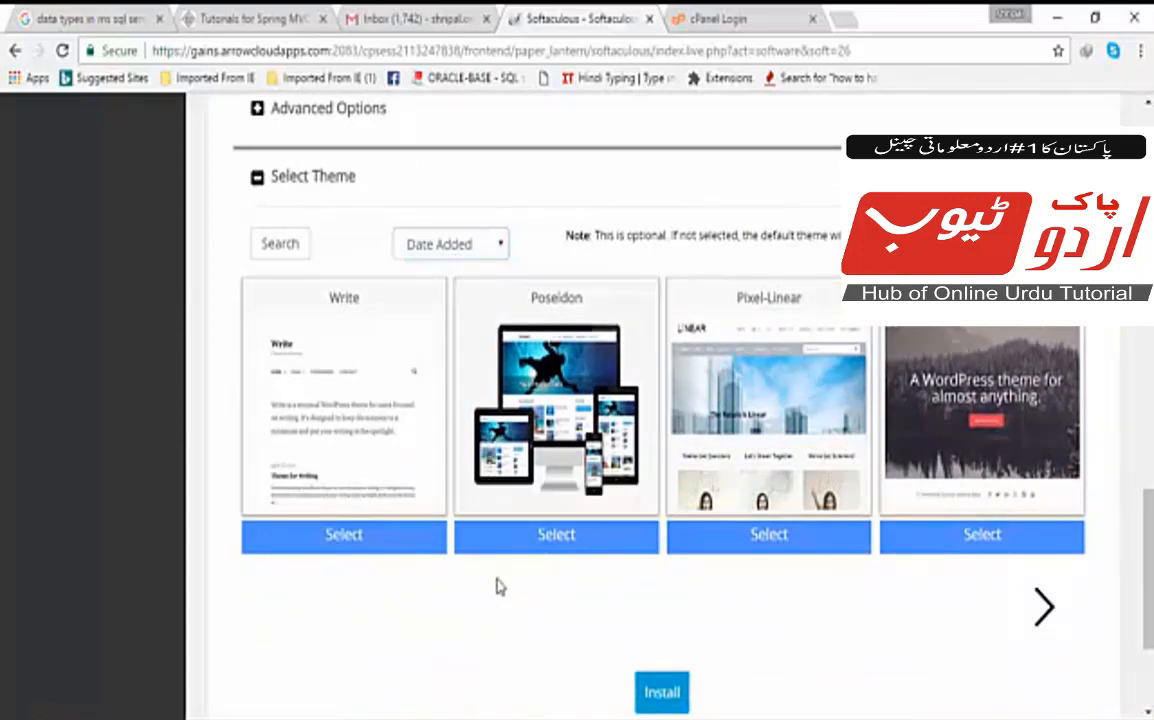
Select the Poseidon theme and fill the installation-details e-mail with the saved address.
left_click(560, 536)
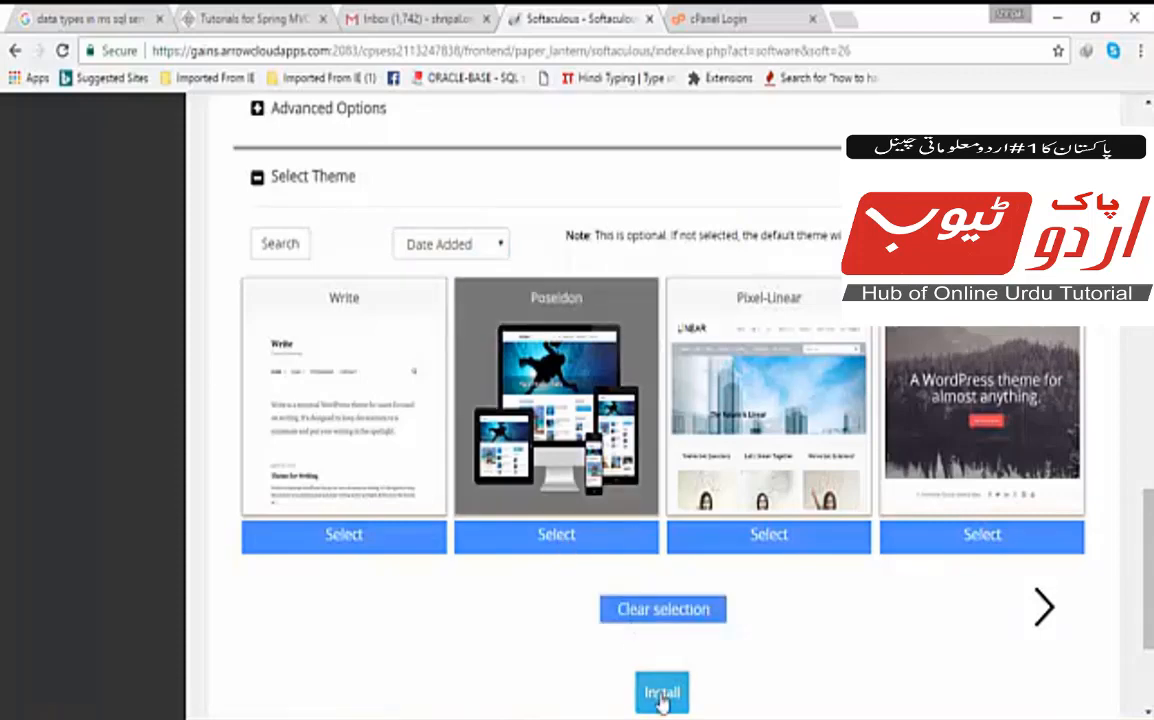
scroll(660, 695, "down", 2)
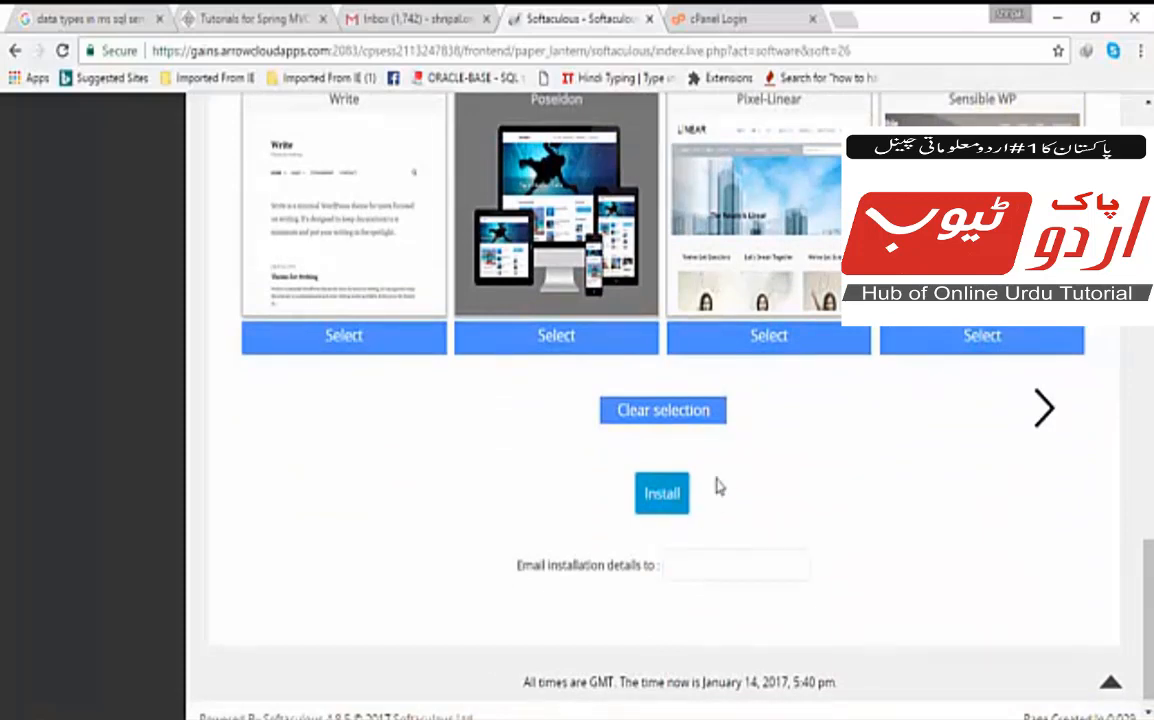
left_click(702, 564)
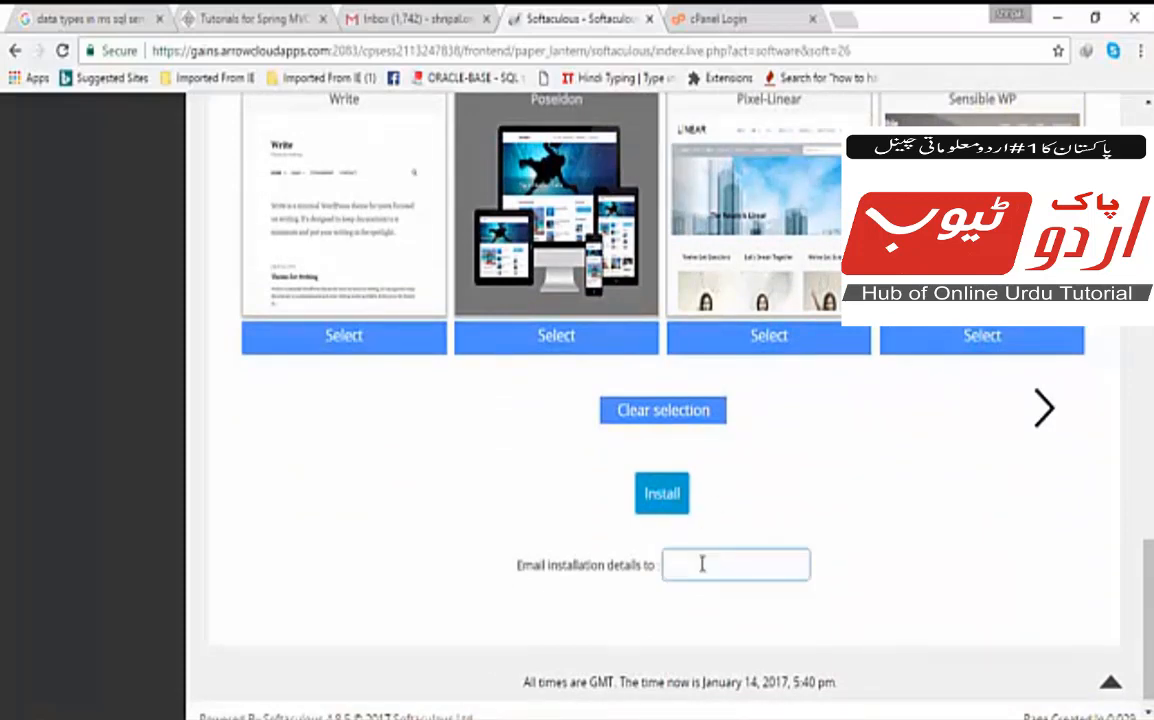
left_click(702, 564)
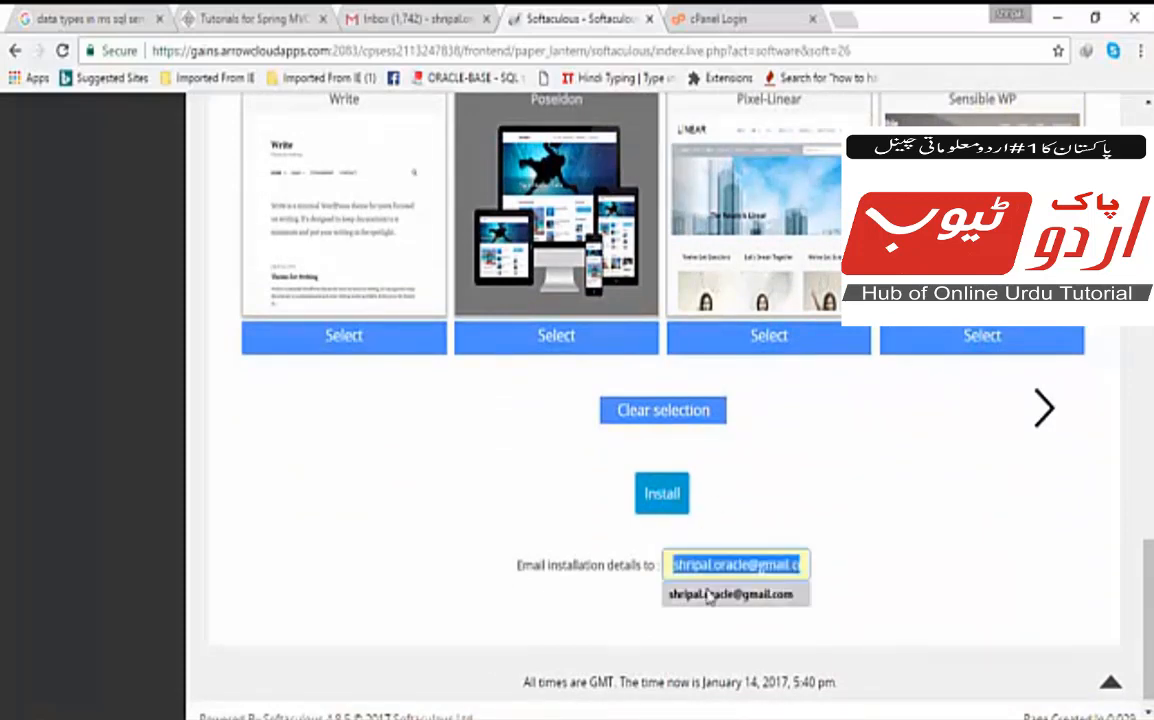
left_click(706, 596)
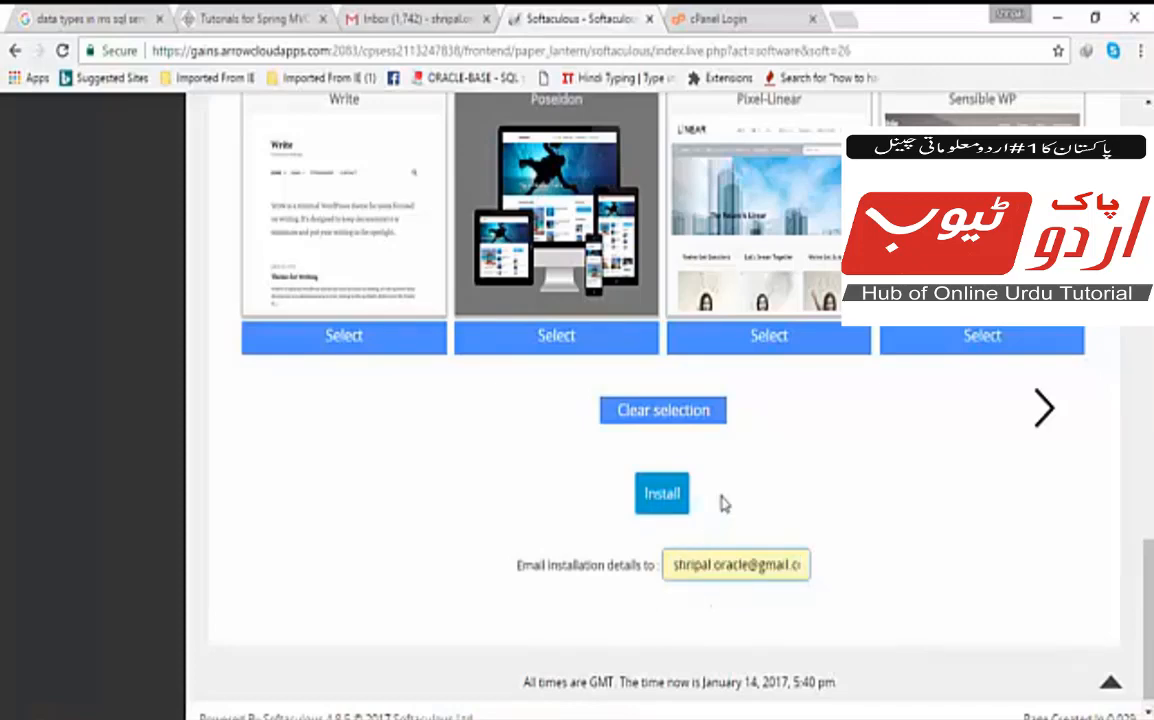
left_click(661, 496)
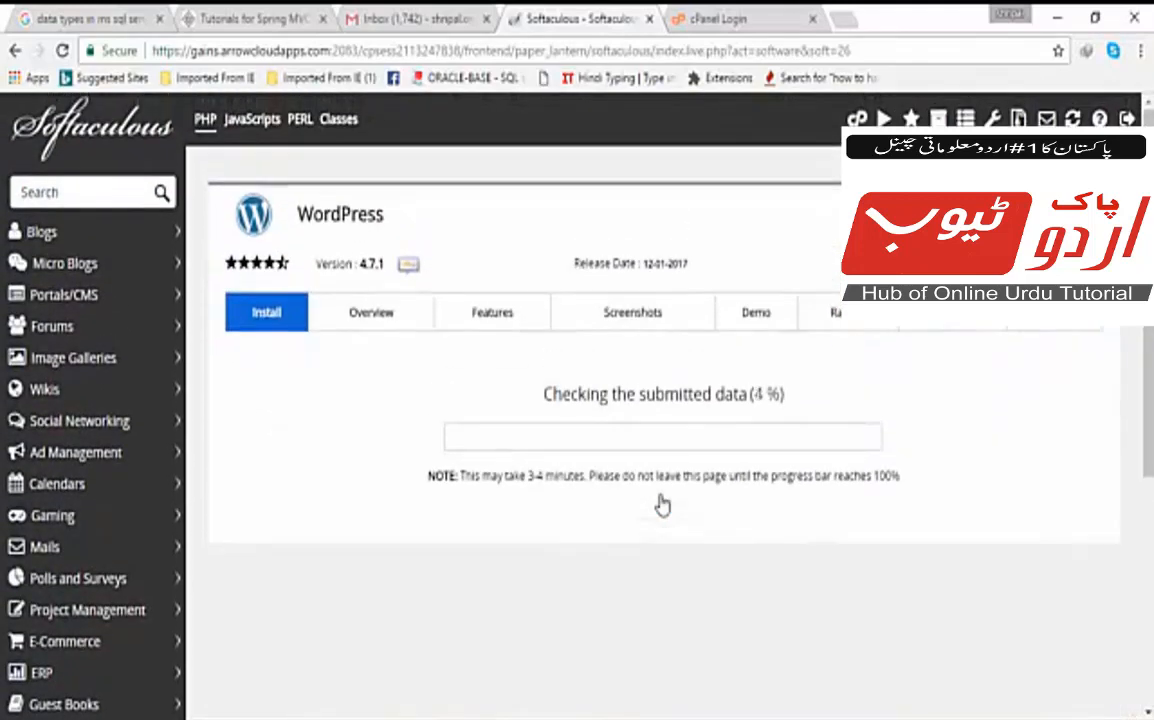
left_click_drag(661, 505, 565, 430)
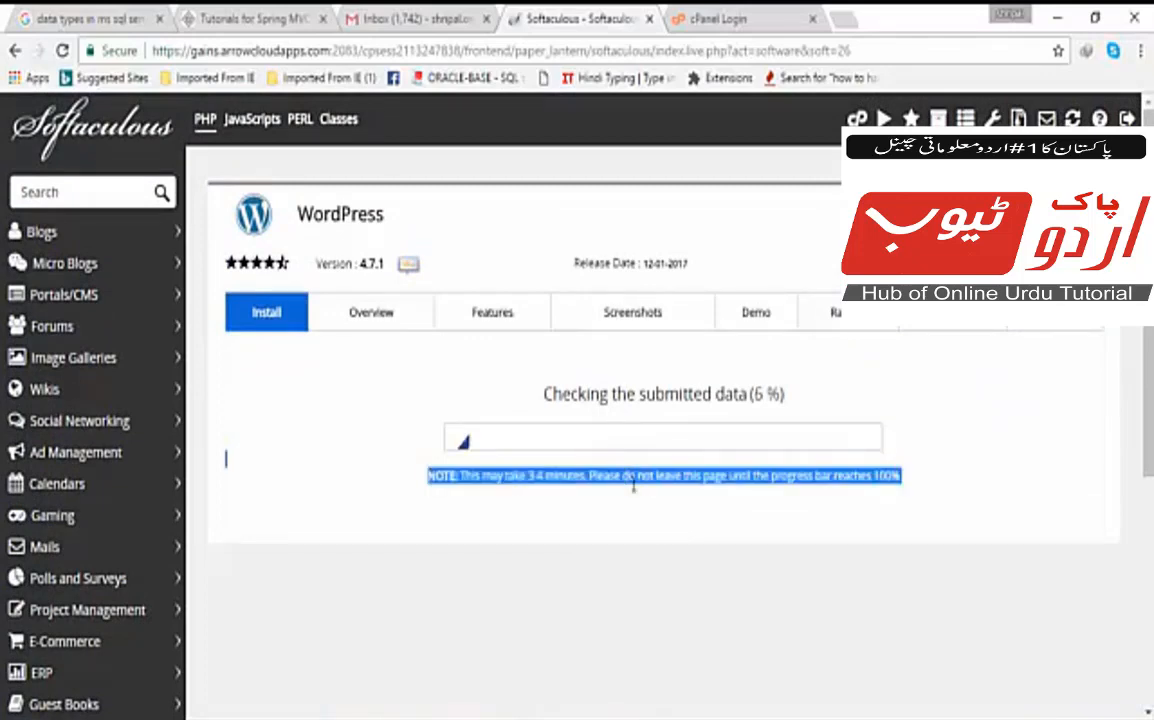
left_click_drag(633, 482, 677, 548)
left_click(677, 547)
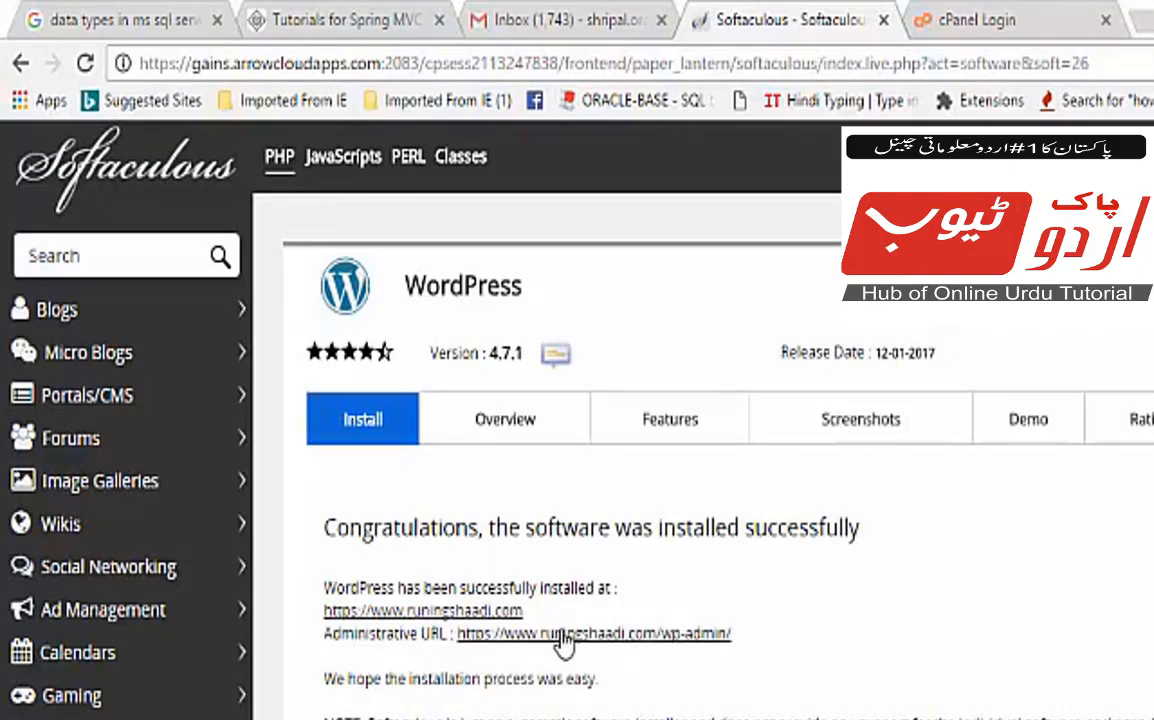
left_click(433, 618)
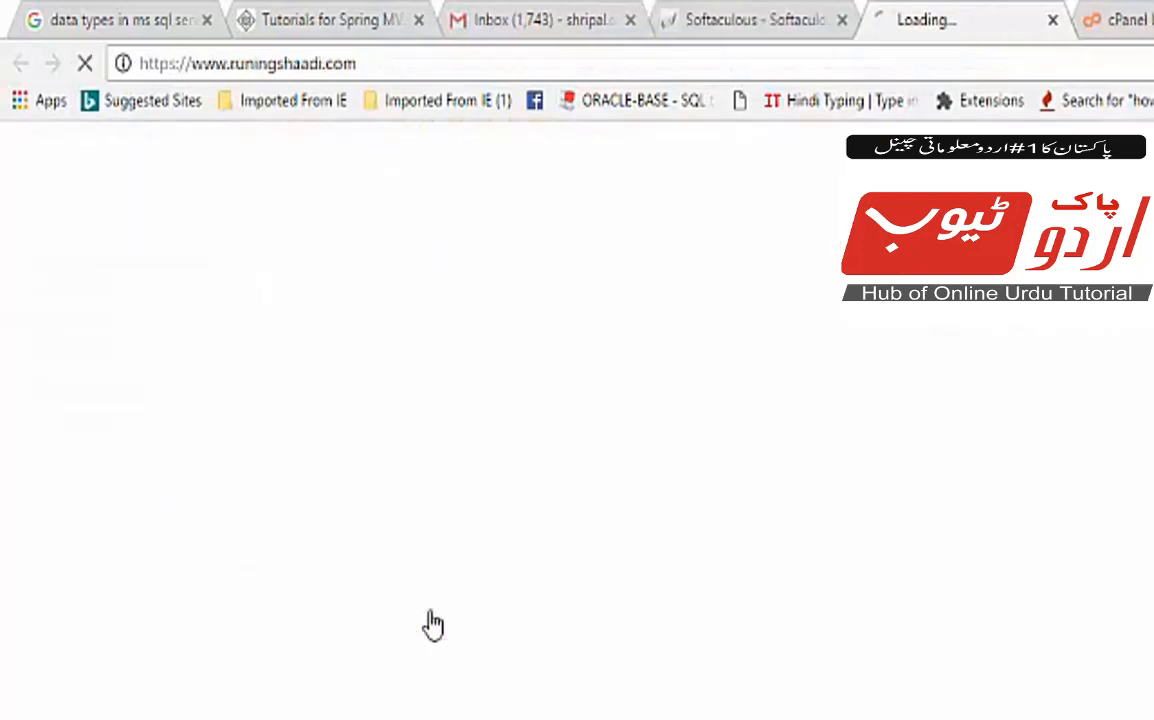
left_click(1052, 22)
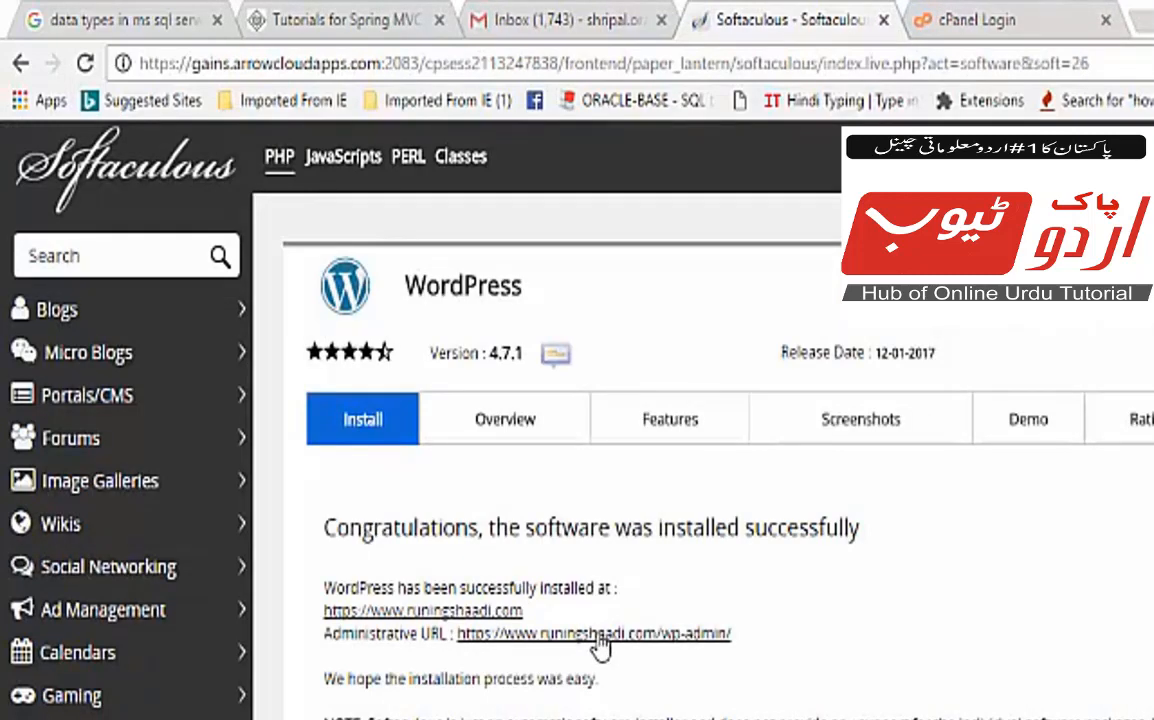
left_click(597, 636)
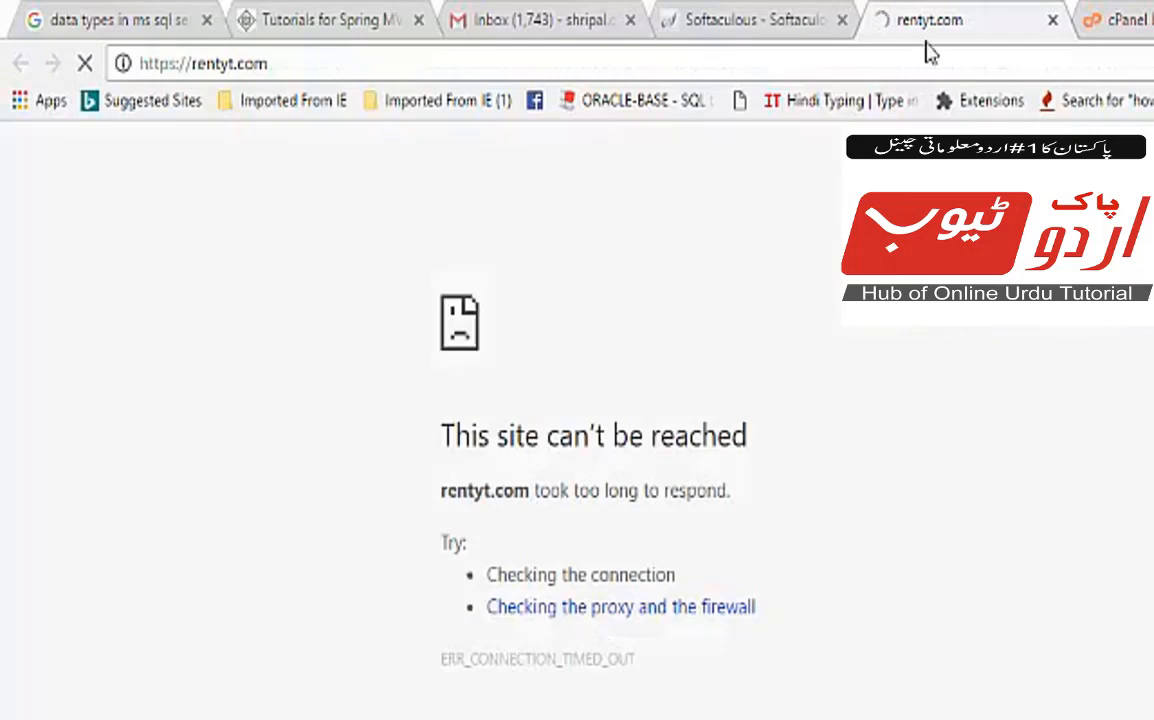
left_click(1055, 21)
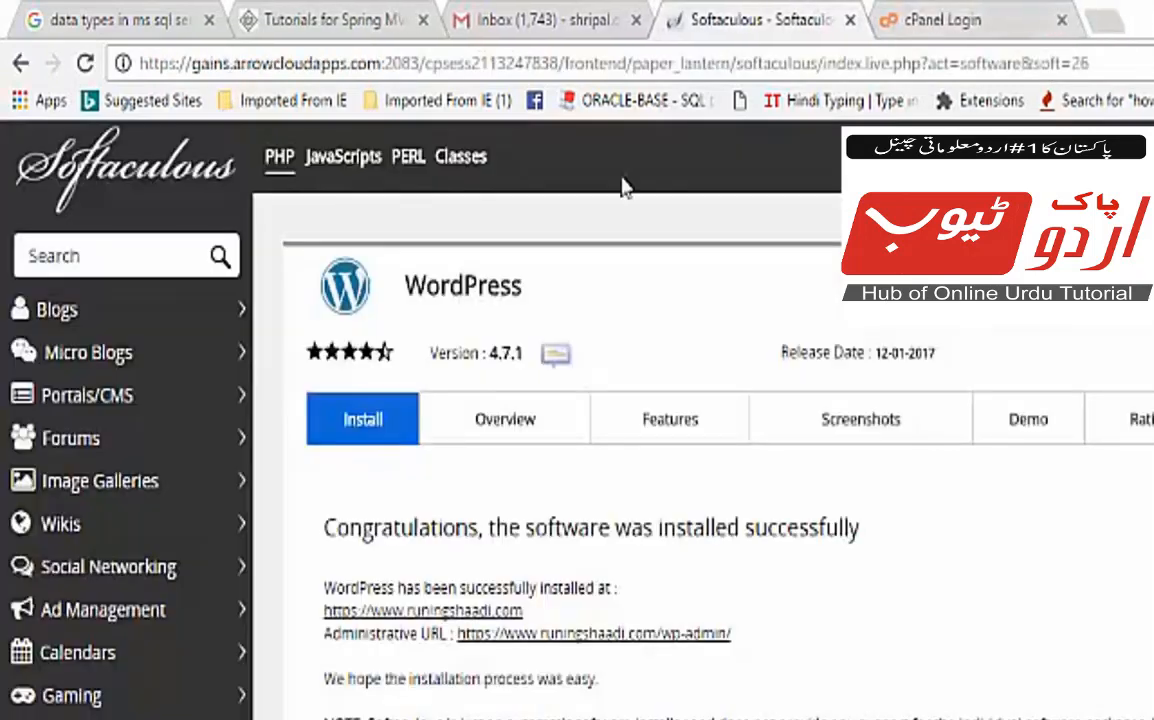
scroll(668, 662, "down", 5)
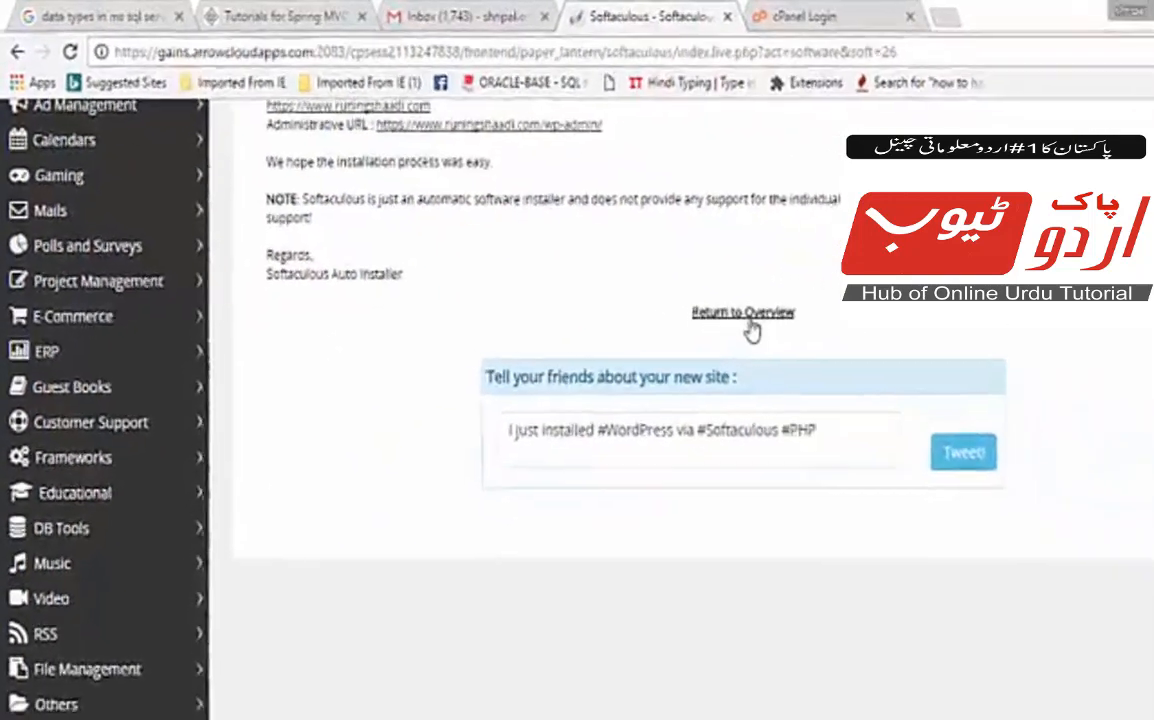
Return to the overview and find the runingshaadi.com install under Current Installations.
left_click(666, 284)
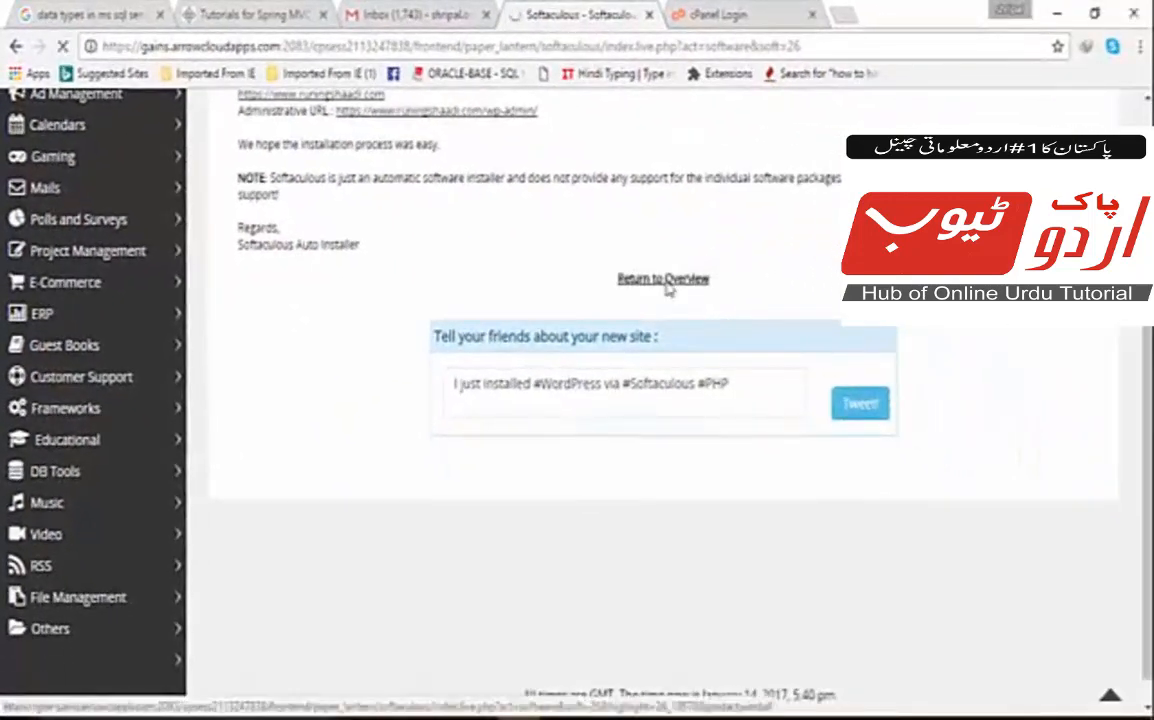
scroll(667, 288, "down", 7)
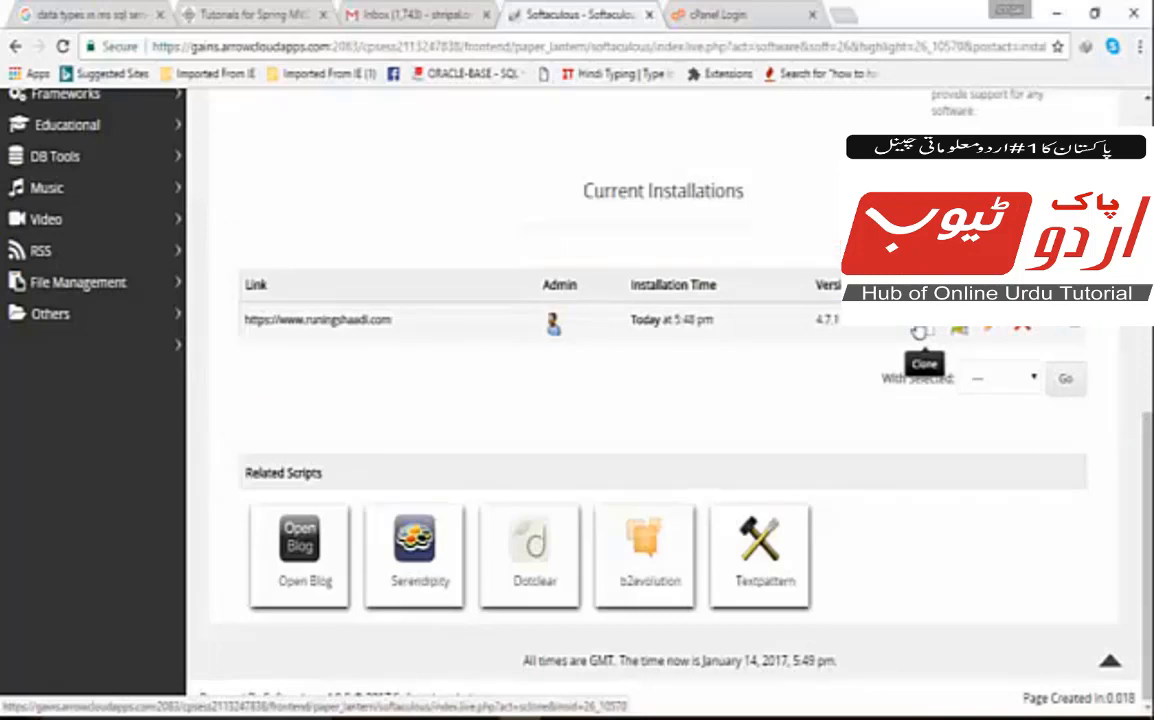
scroll(582, 427, "up", 6)
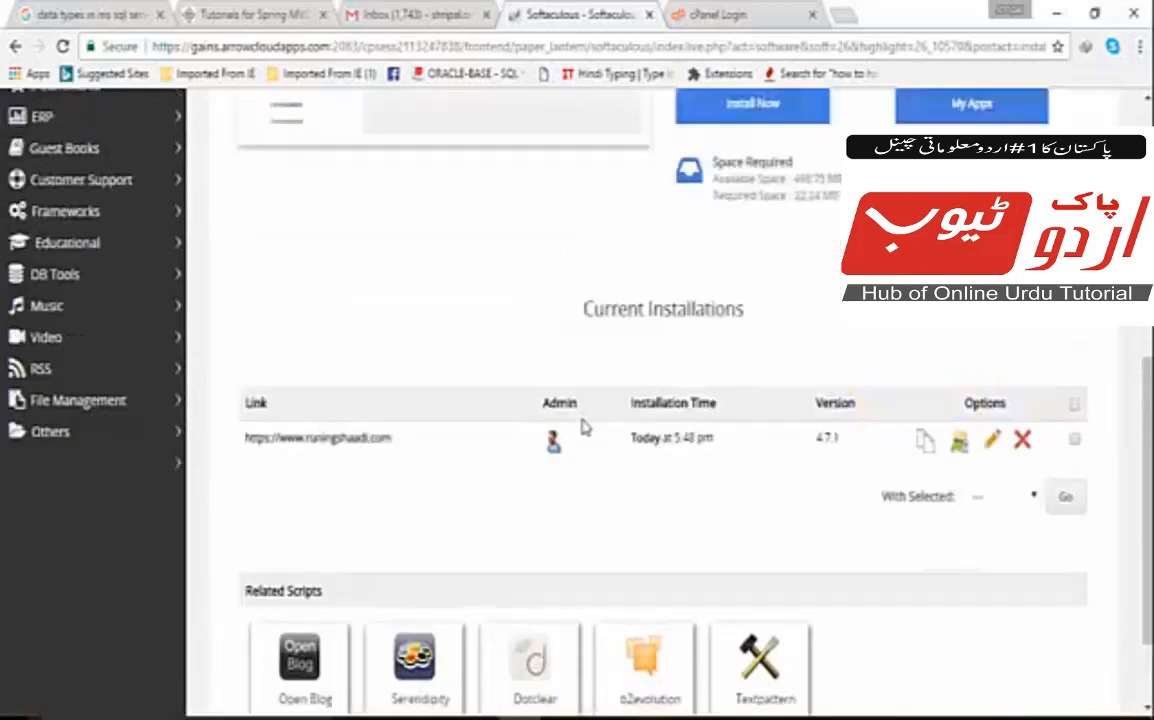
scroll(582, 427, "up", 1)
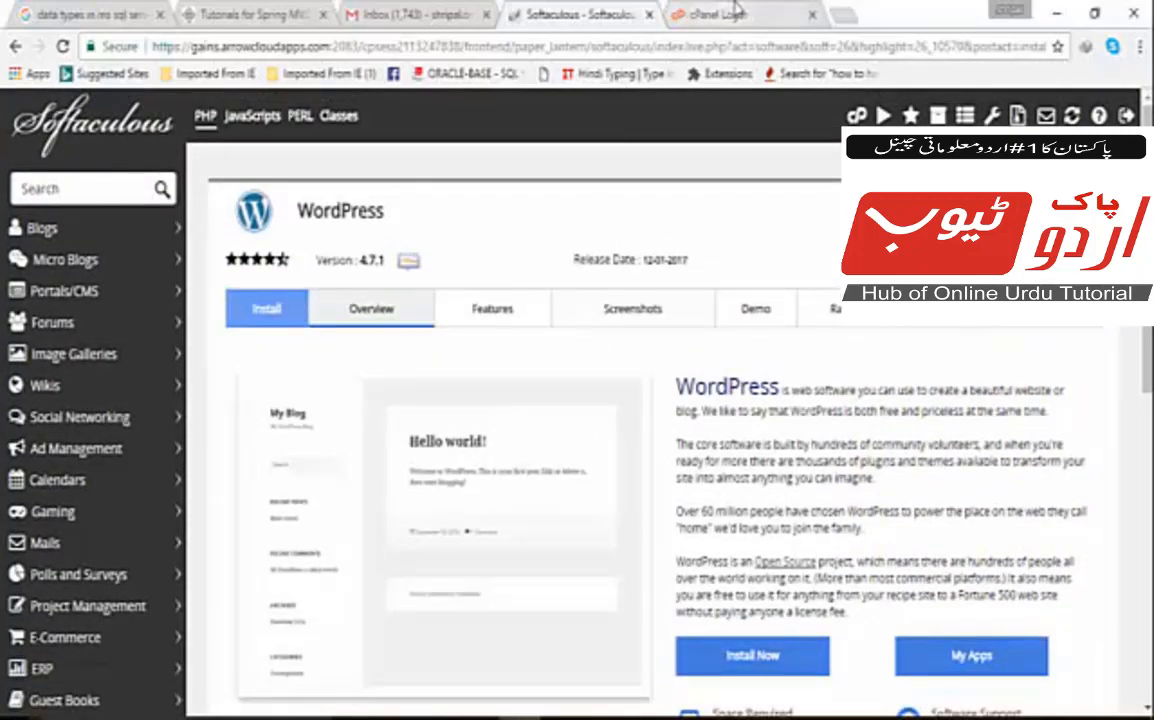
Load runingshaadi.com/wp-admin in a new browser tab.
left_click(844, 14)
type("runingshaadi.com/wp-admin")
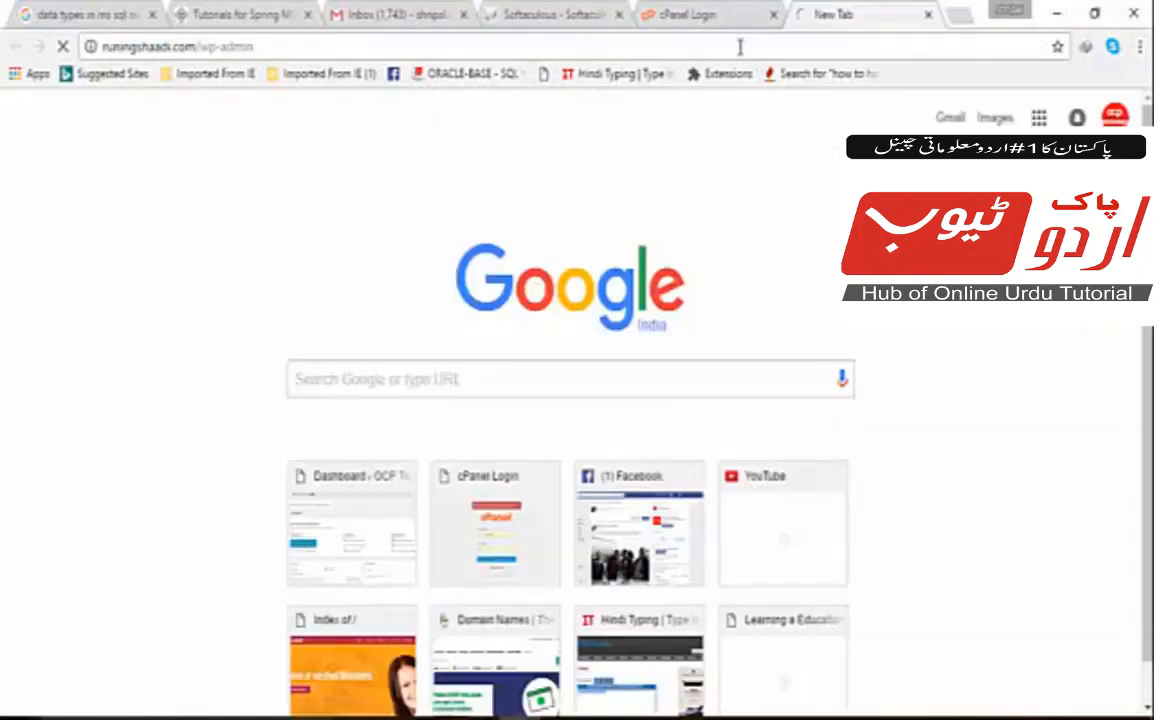
key("Return")
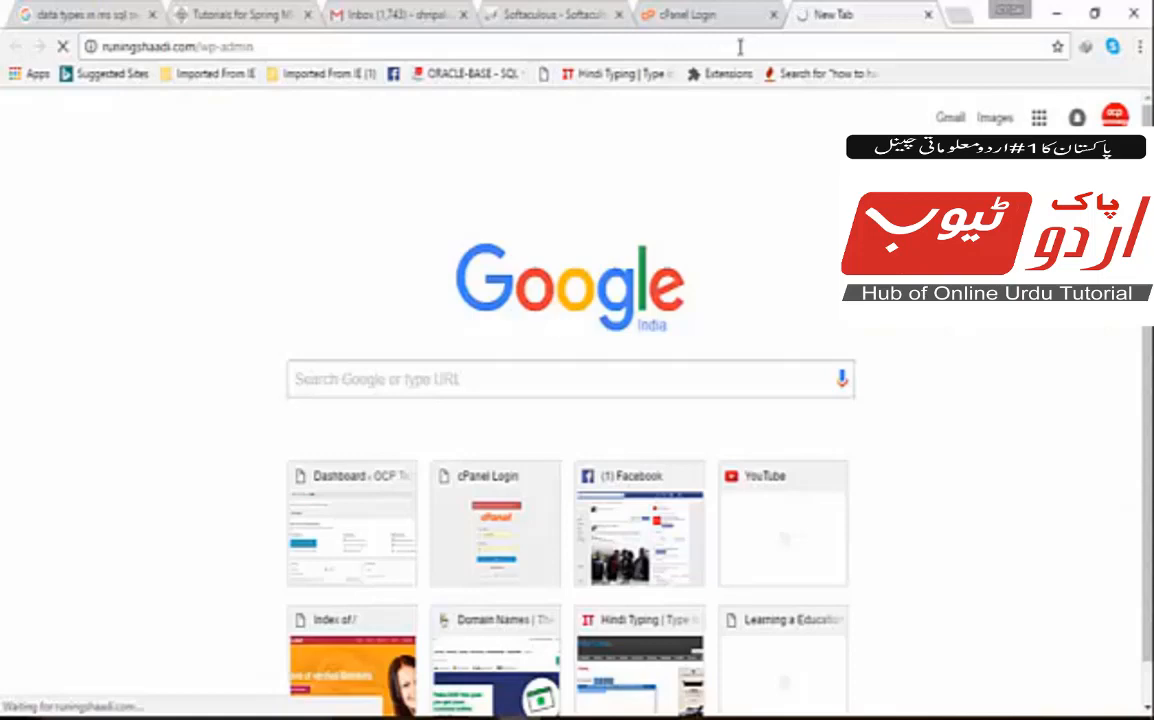